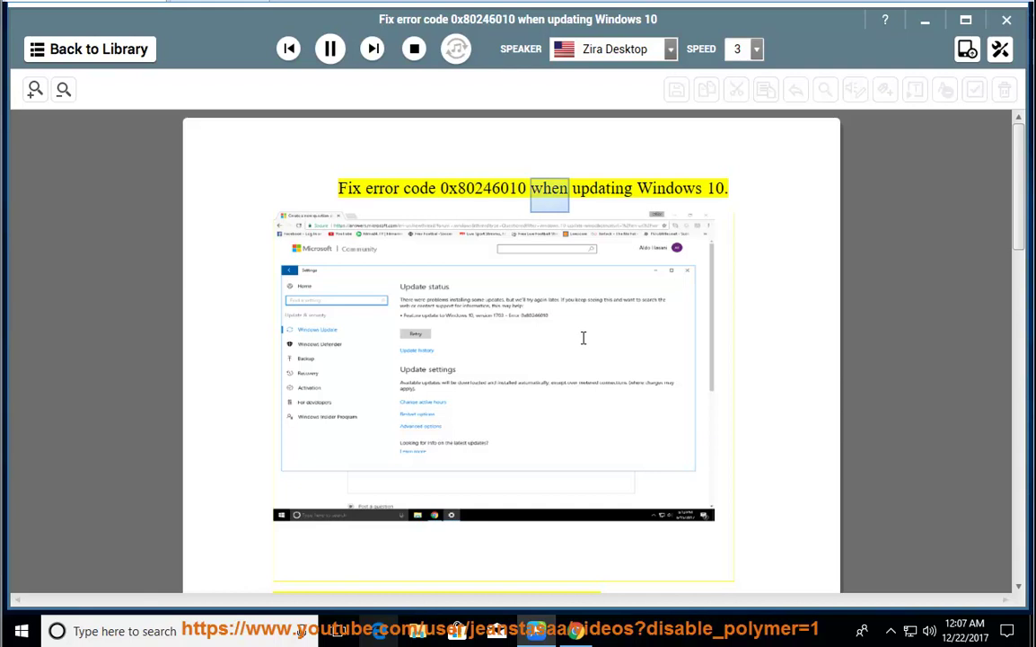
scroll(583, 337, "down", 1)
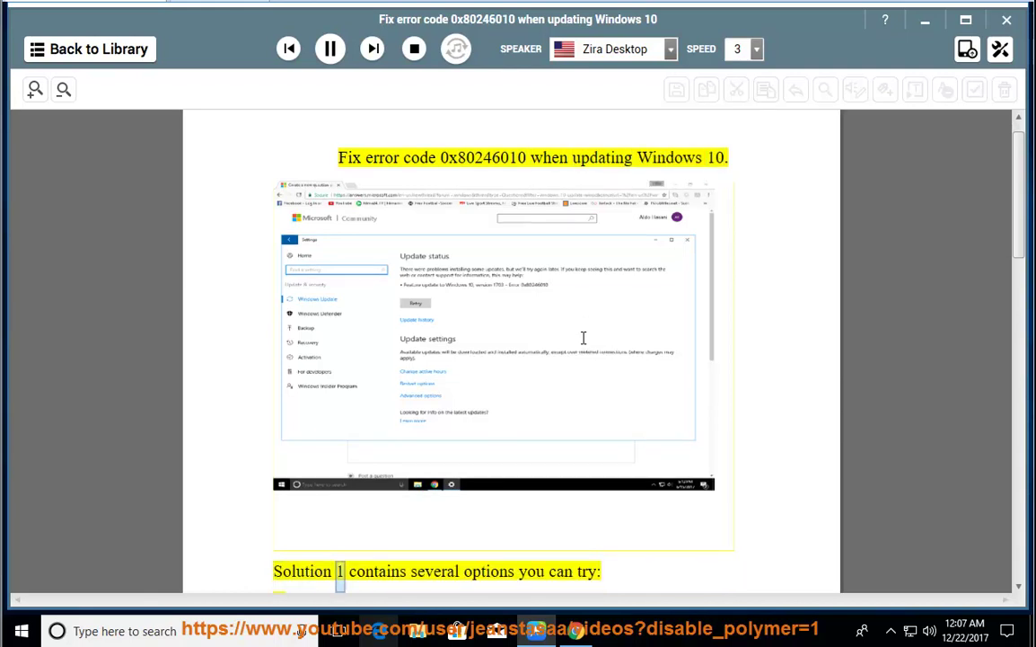
scroll(583, 338, "down", 2)
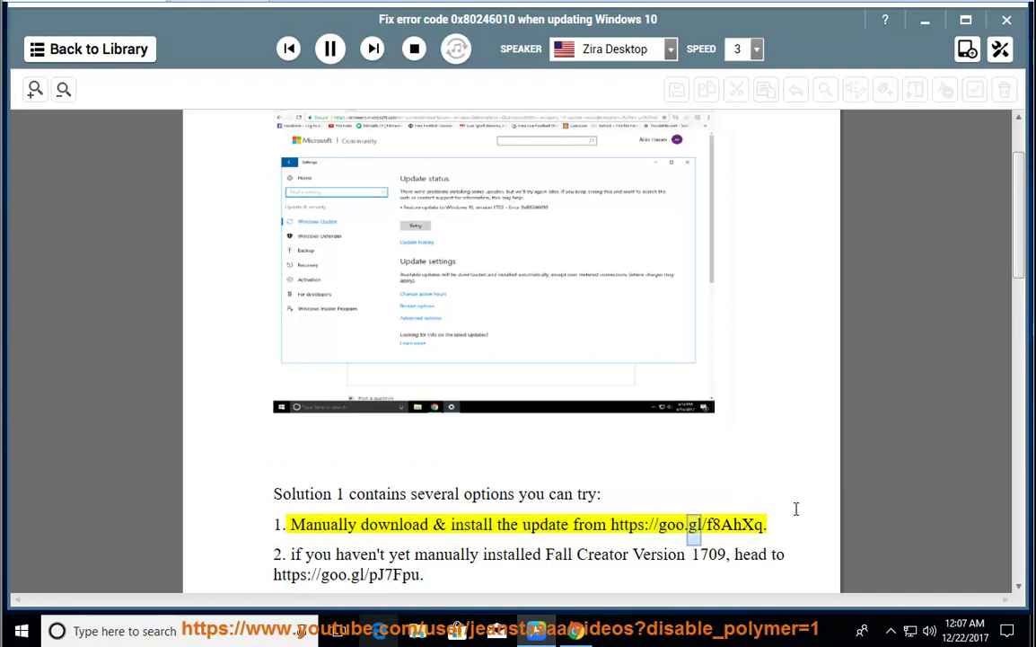
left_click(329, 49)
left_click_drag(764, 525, 615, 523)
right_click(634, 524)
left_click(670, 474)
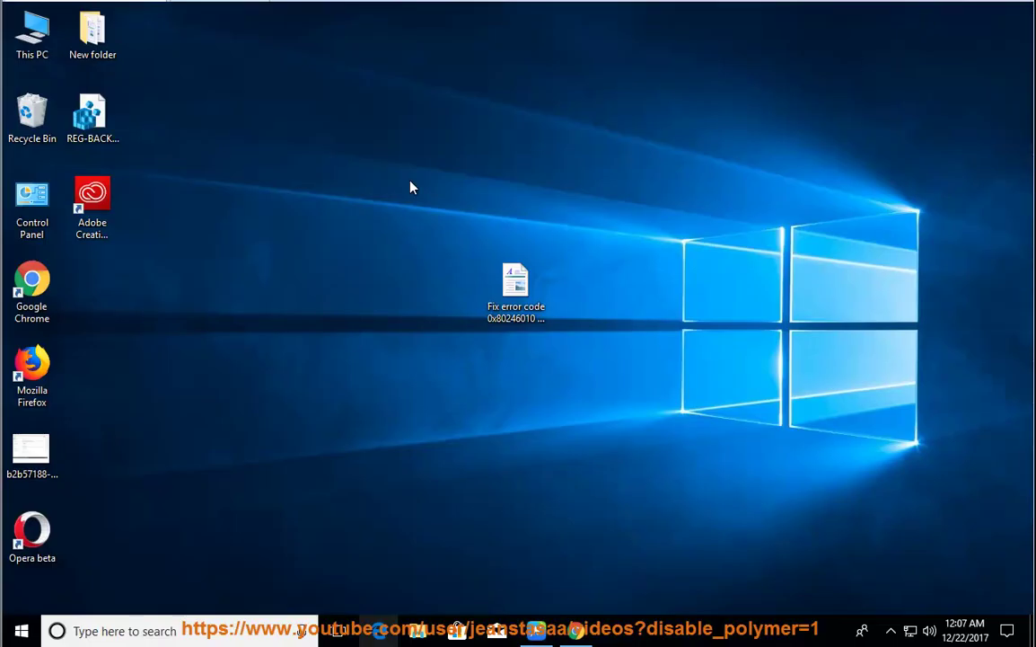
Launch Mozilla Firefox from the desktop and load the copied update download link.
double_click(48, 386)
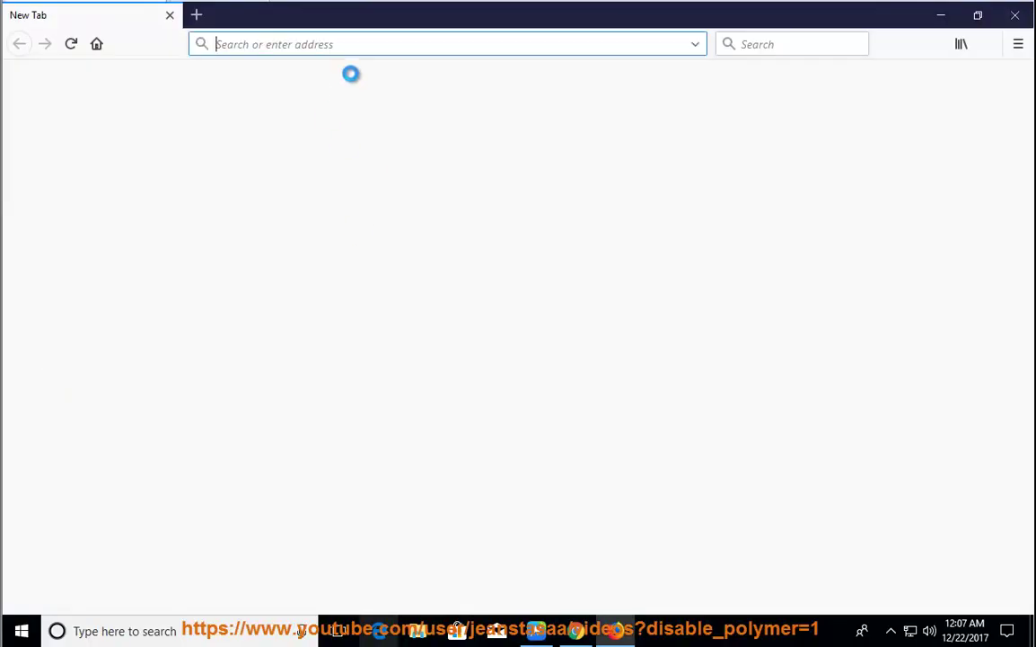
right_click(354, 46)
left_click(390, 114)
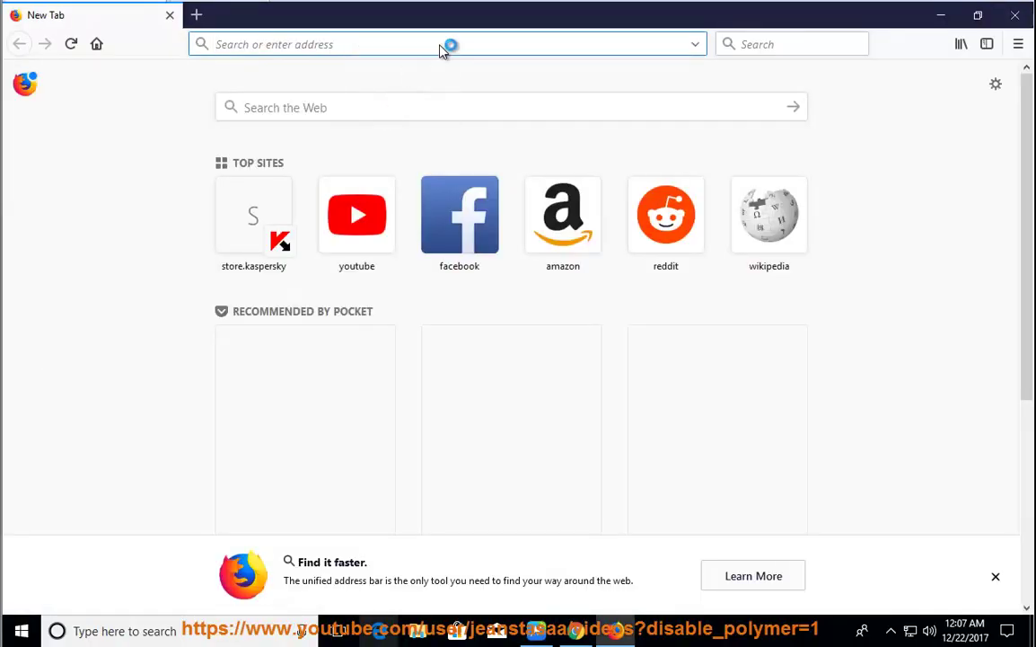
key("Return")
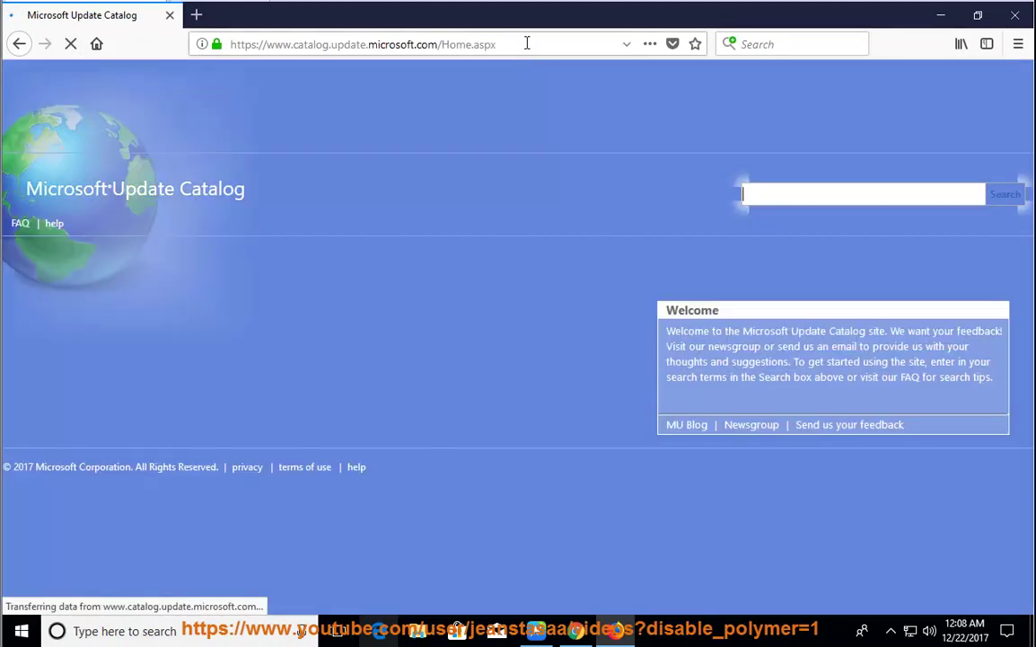
left_click(528, 44)
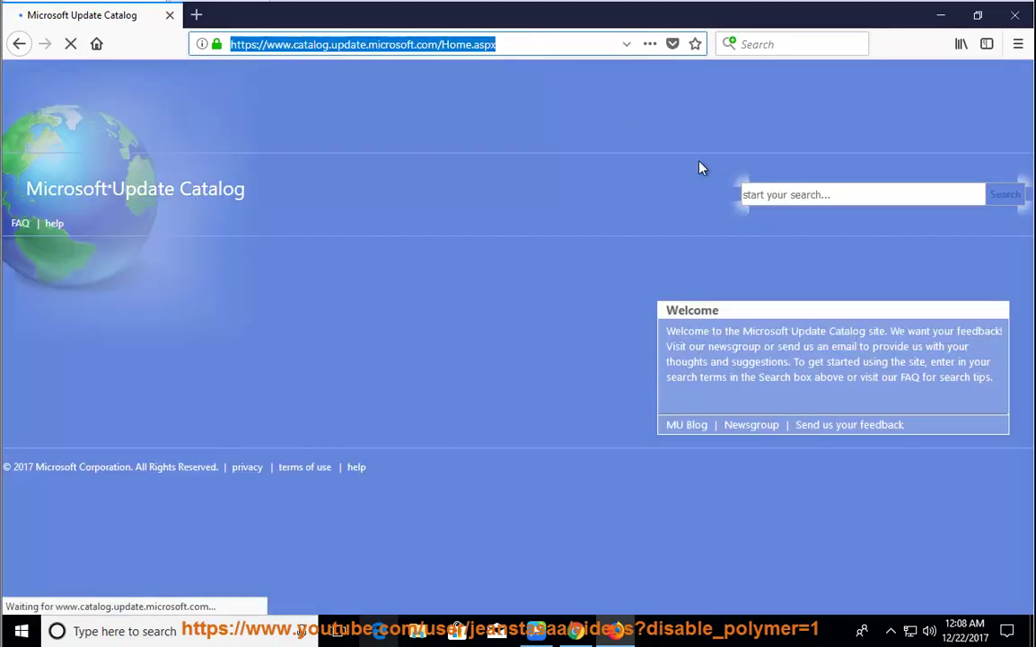
Enter KB123456 as the search term in the Microsoft Update Catalog.
left_click(816, 198)
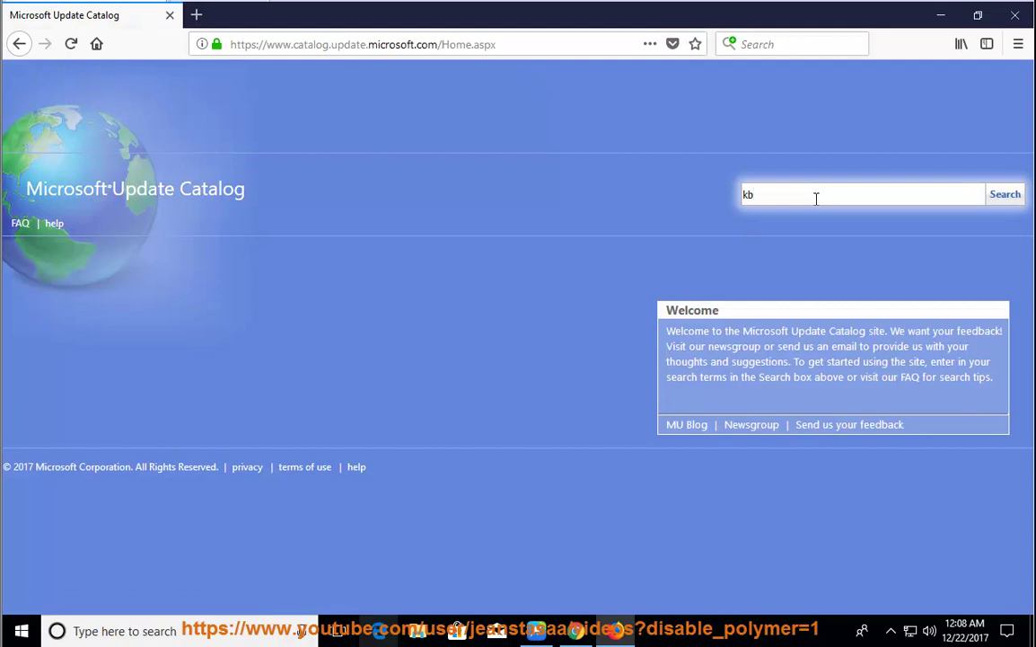
type("KB123")
left_click_drag(991, 382, 552, 330)
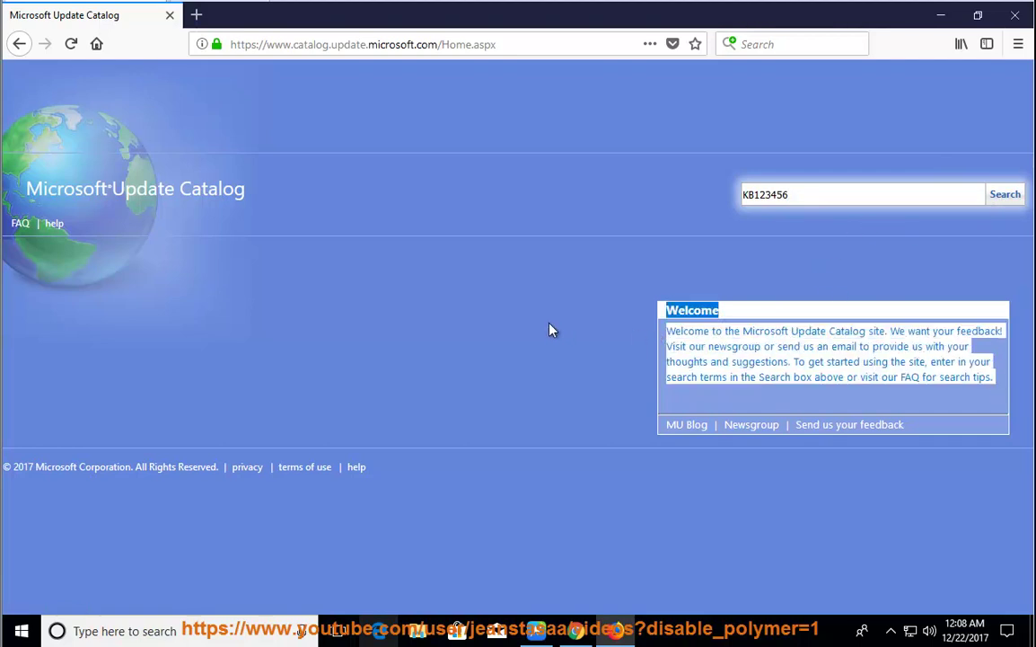
left_click(549, 321)
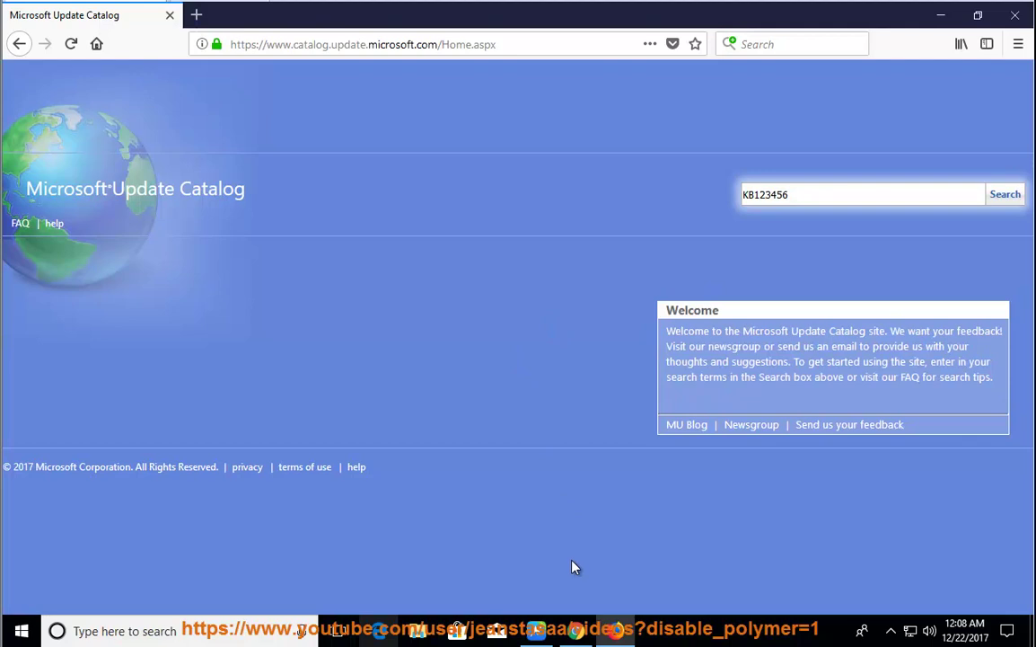
left_click(536, 631)
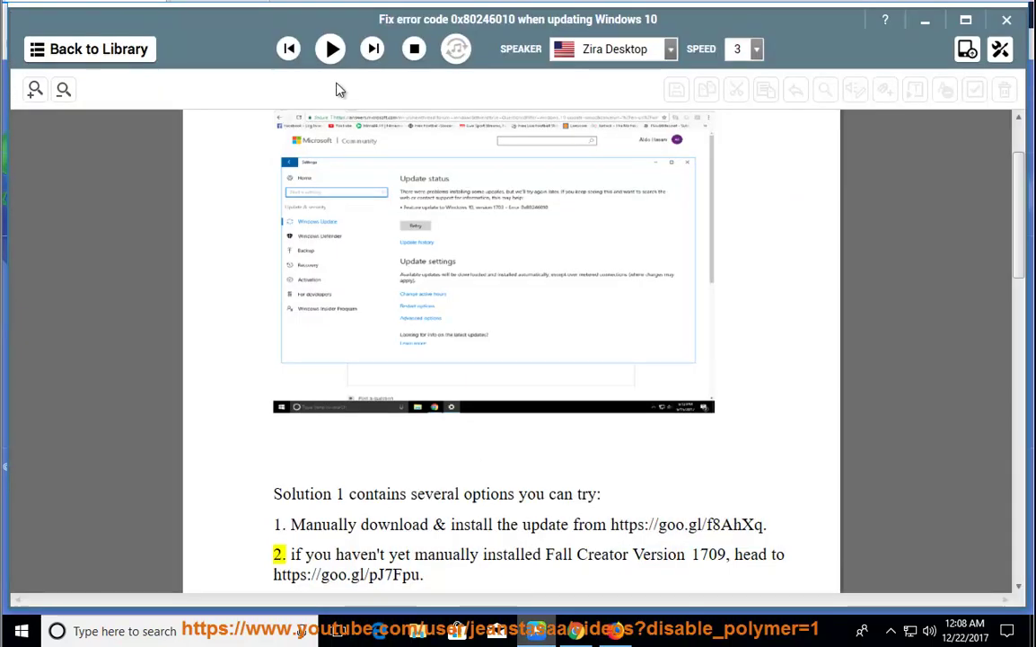
left_click(331, 49)
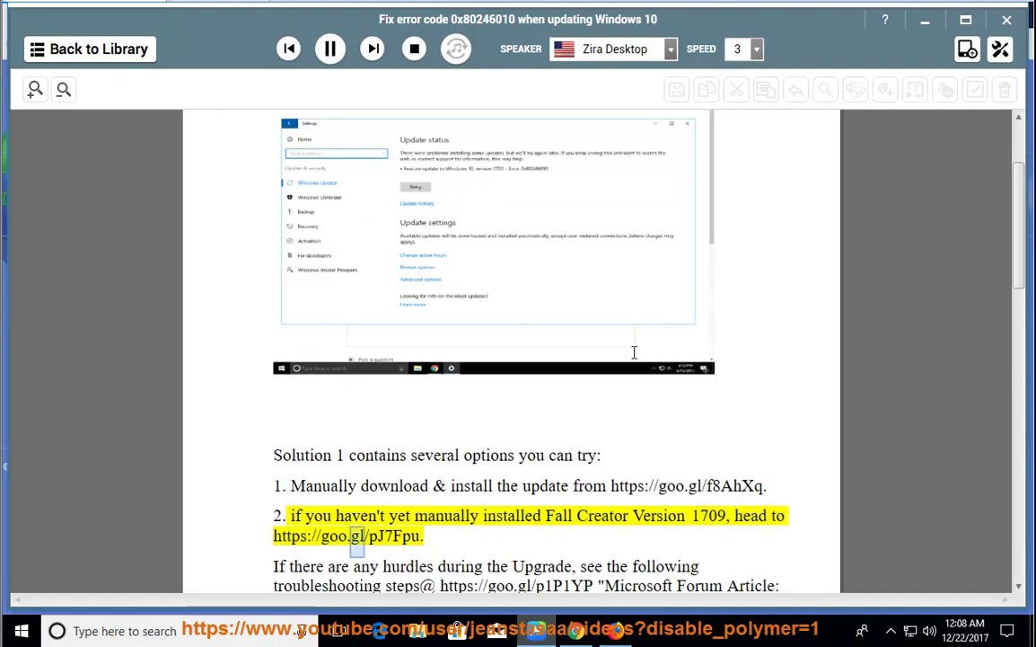
left_click(329, 49)
left_click_drag(421, 535, 266, 542)
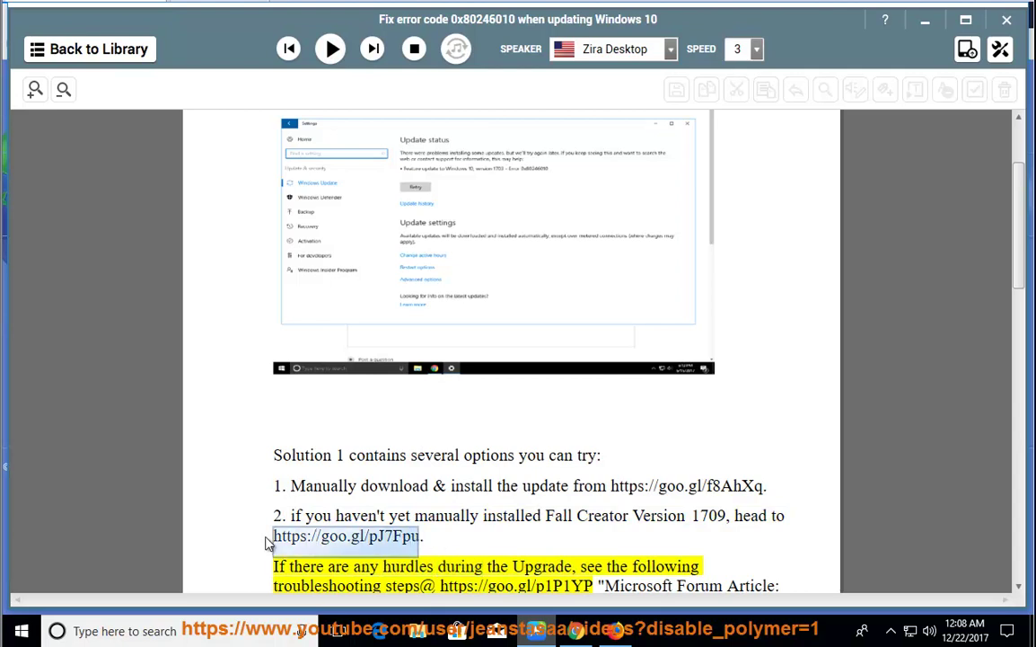
right_click(277, 536)
left_click(296, 389)
Switch to Firefox and load the copied Windows 10 download link in a new tab.
key("alt+Tab")
left_click(494, 44)
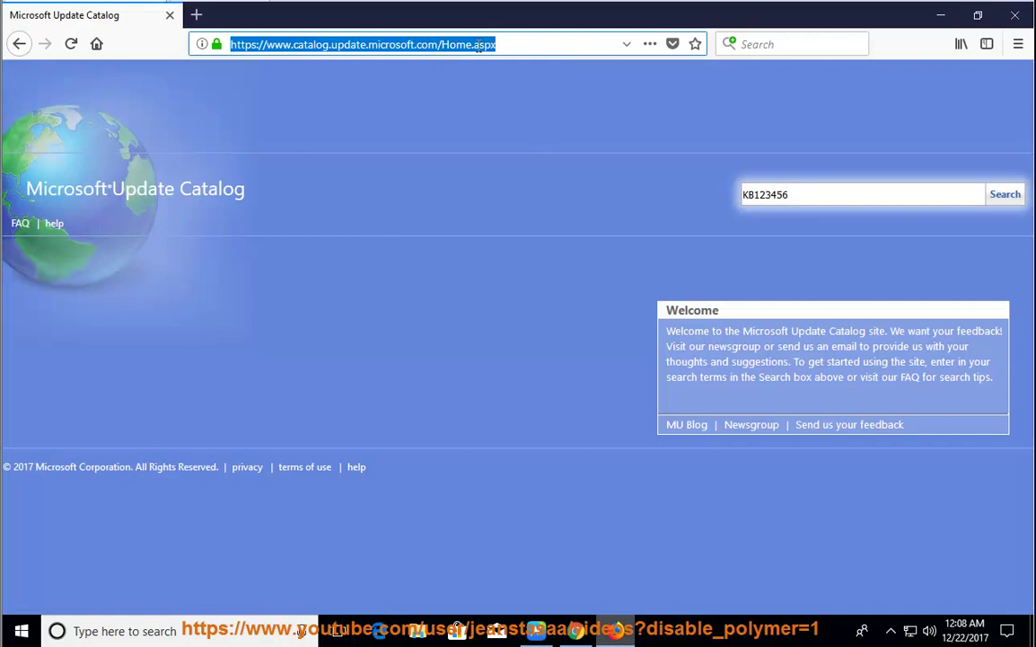
left_click(196, 15)
right_click(225, 44)
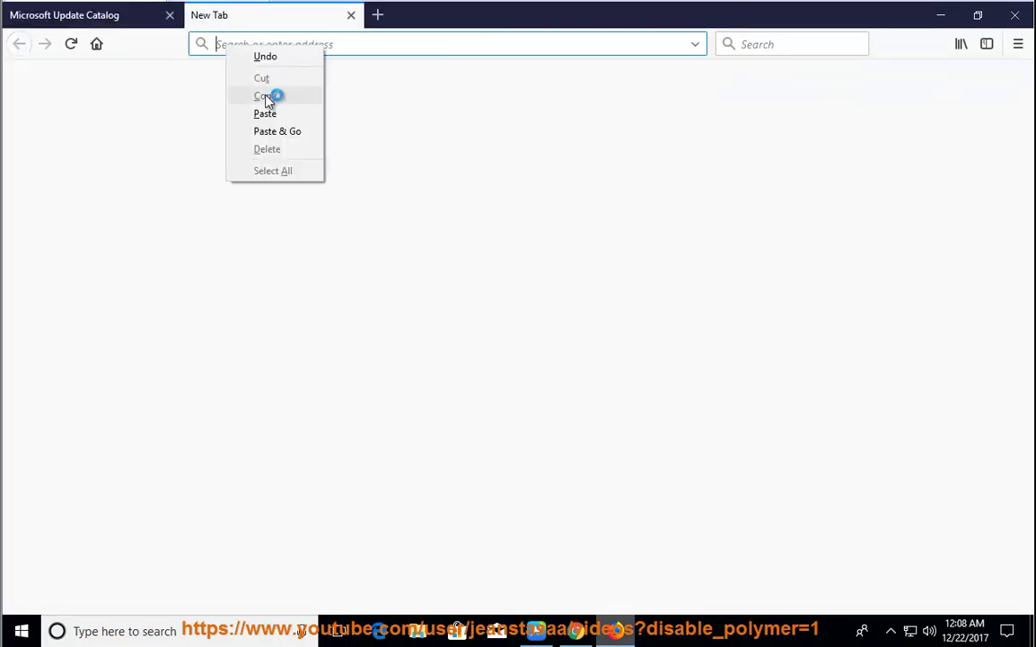
left_click(269, 110)
key("Return")
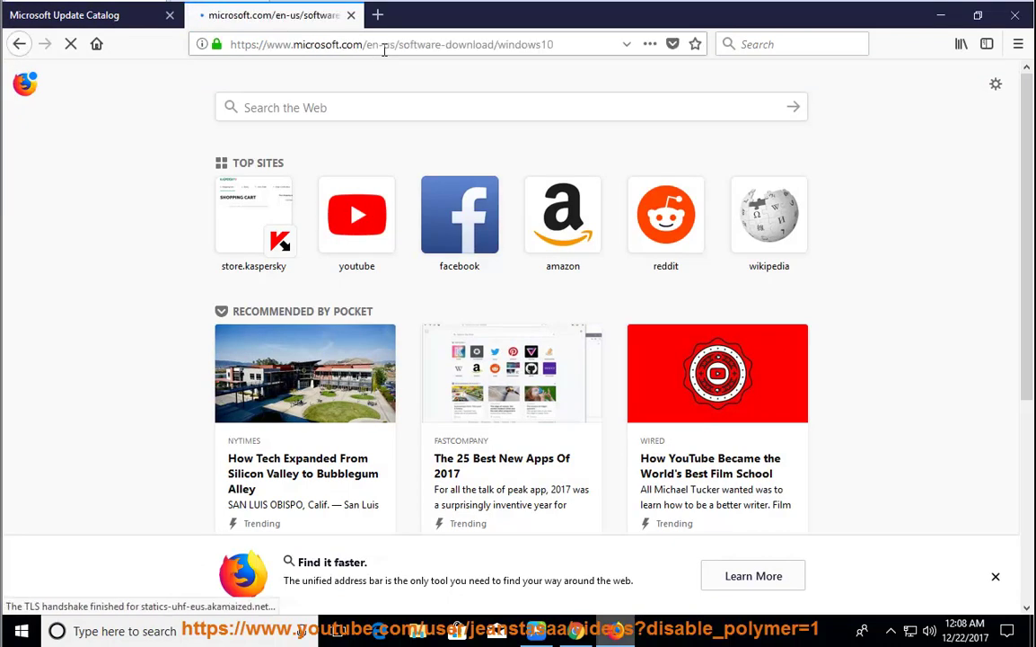
left_click(581, 44)
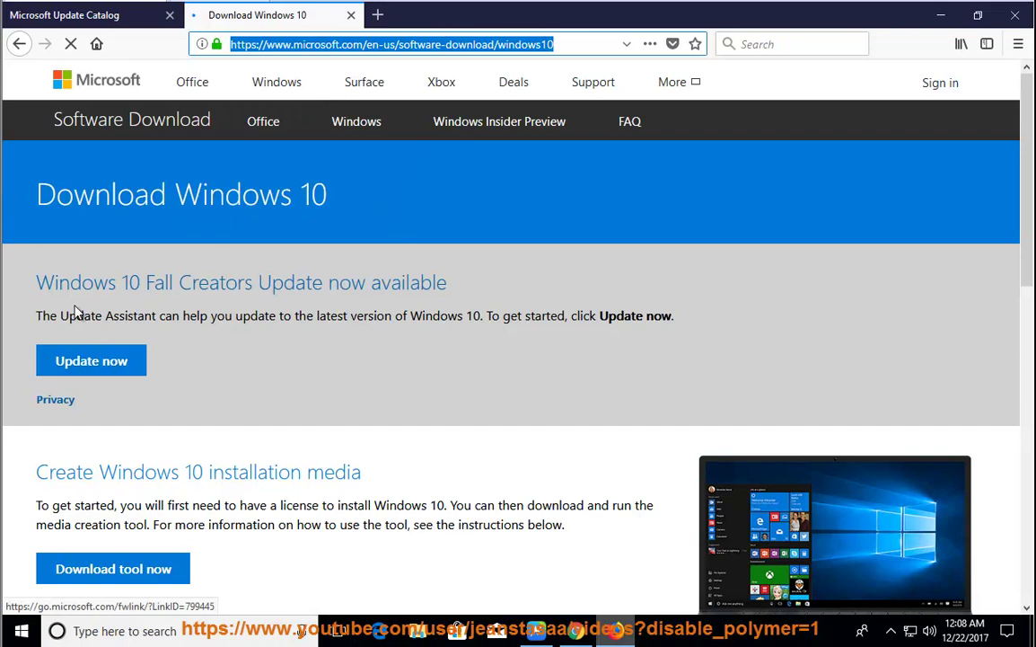
Choose to update to the Windows 10 Fall Creators Update on the Download Windows 10 page.
left_click_drag(37, 282, 490, 292)
left_click(388, 349)
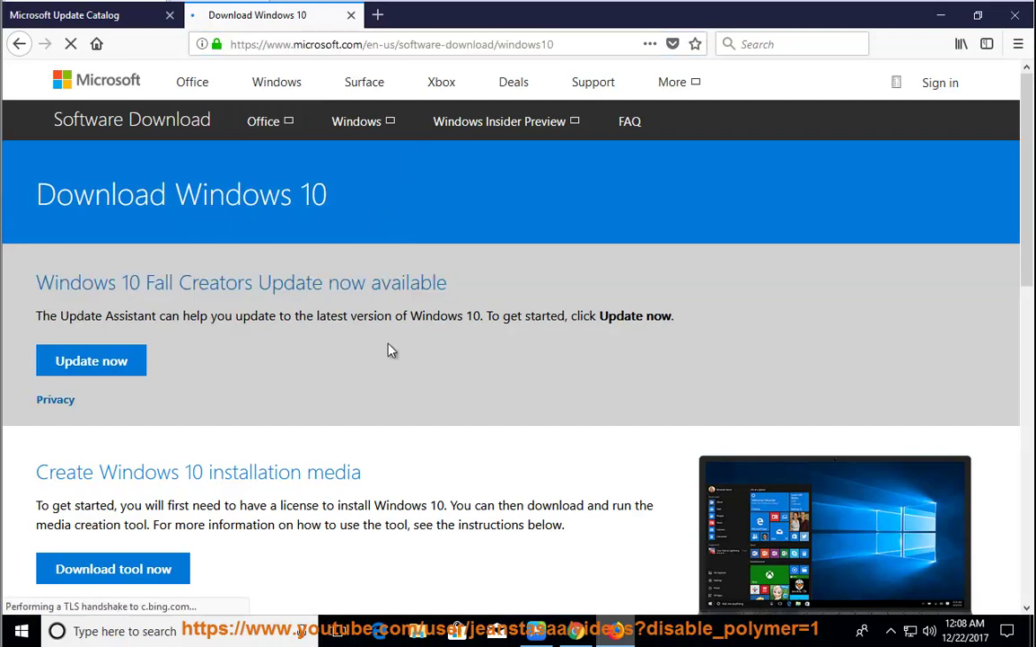
left_click(96, 368)
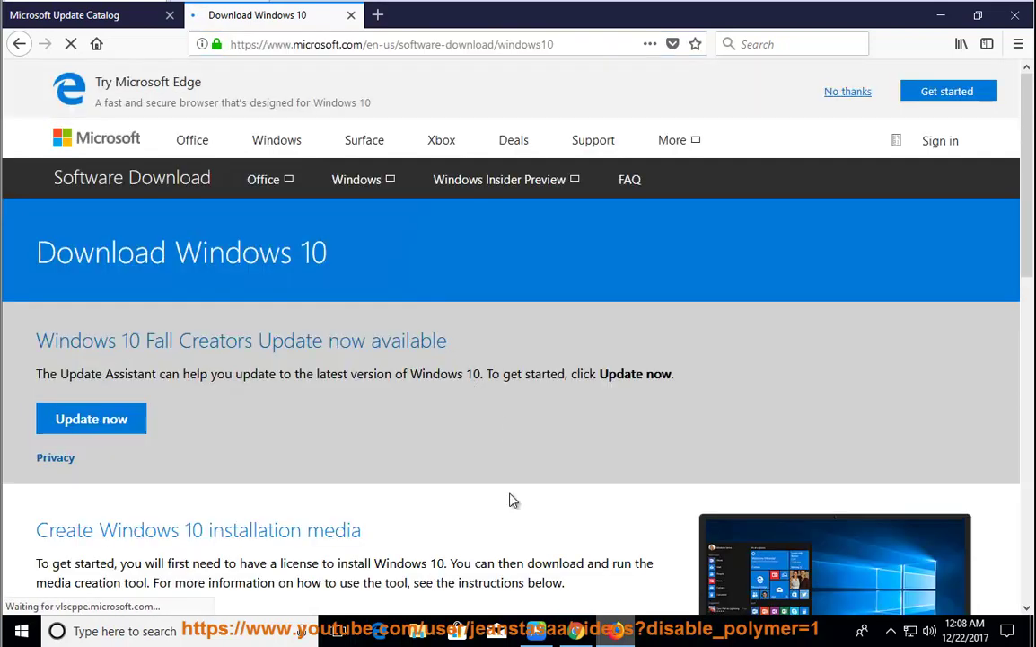
Return to the read-aloud document, play it through option 3, pause and select the sentence about the Control Panel troubleshooter.
key("alt+Tab")
left_click(483, 515)
left_click(330, 50)
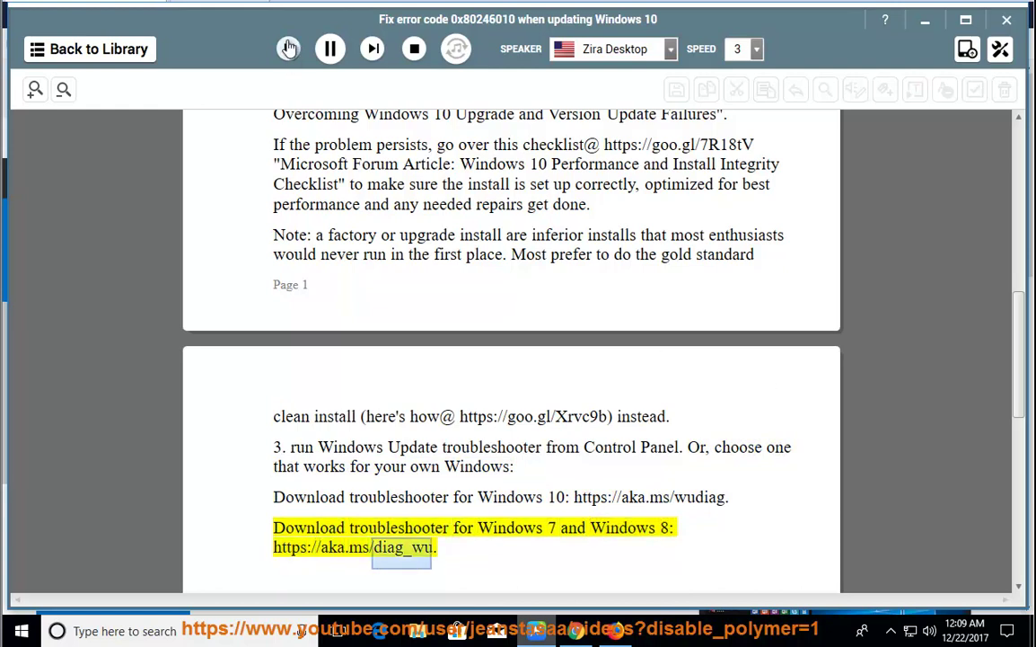
left_click(330, 48)
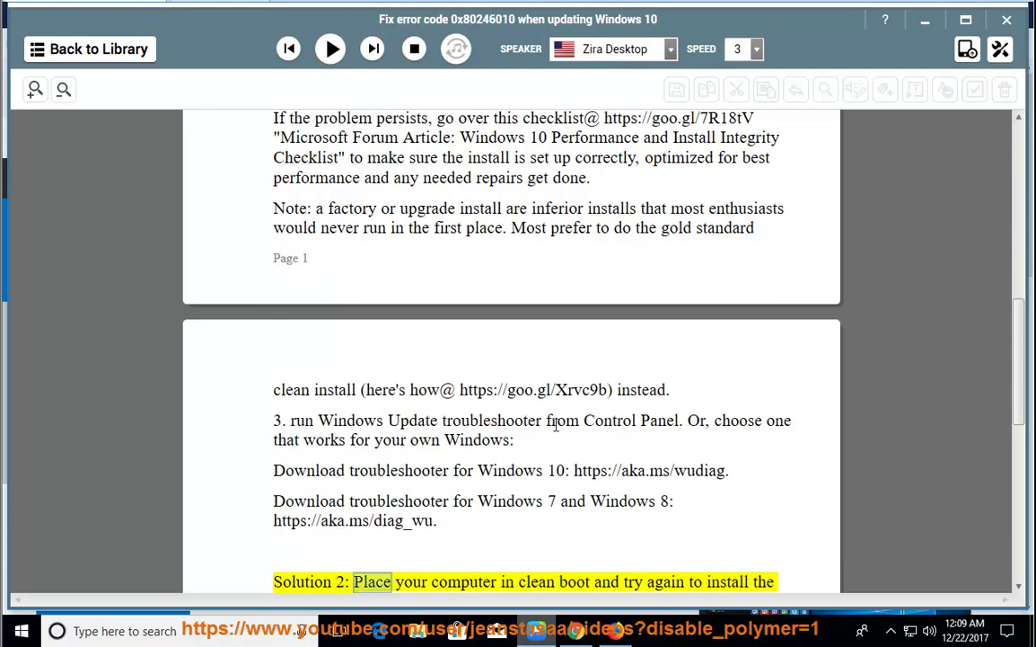
left_click_drag(688, 423, 292, 420)
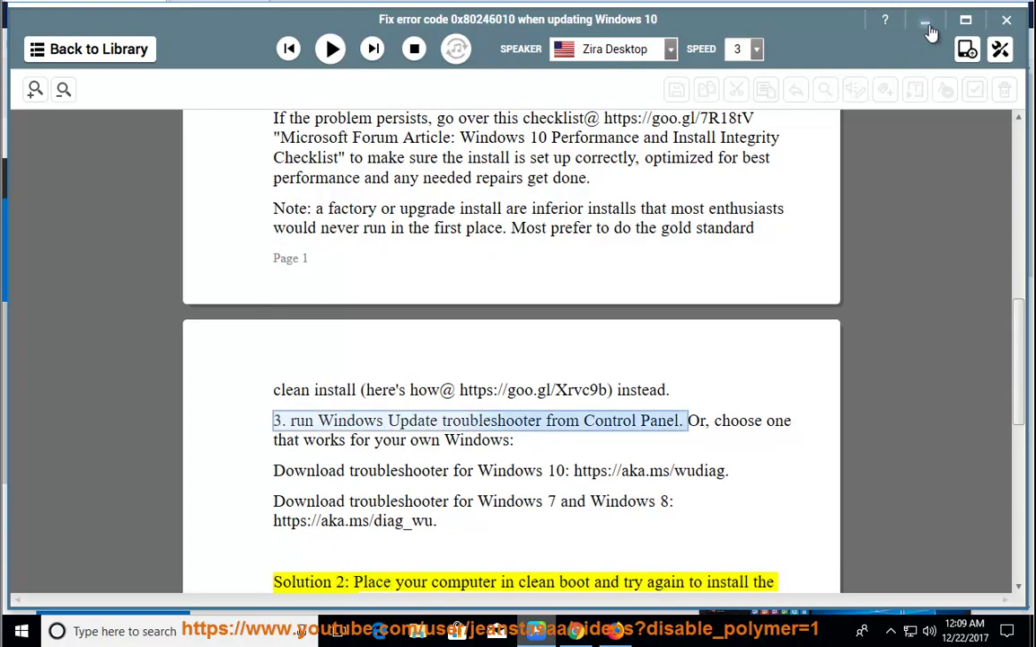
Clear the open windows off the desktop and open Troubleshooting in Control Panel by searching for TR.
left_click(926, 21)
left_click(940, 14)
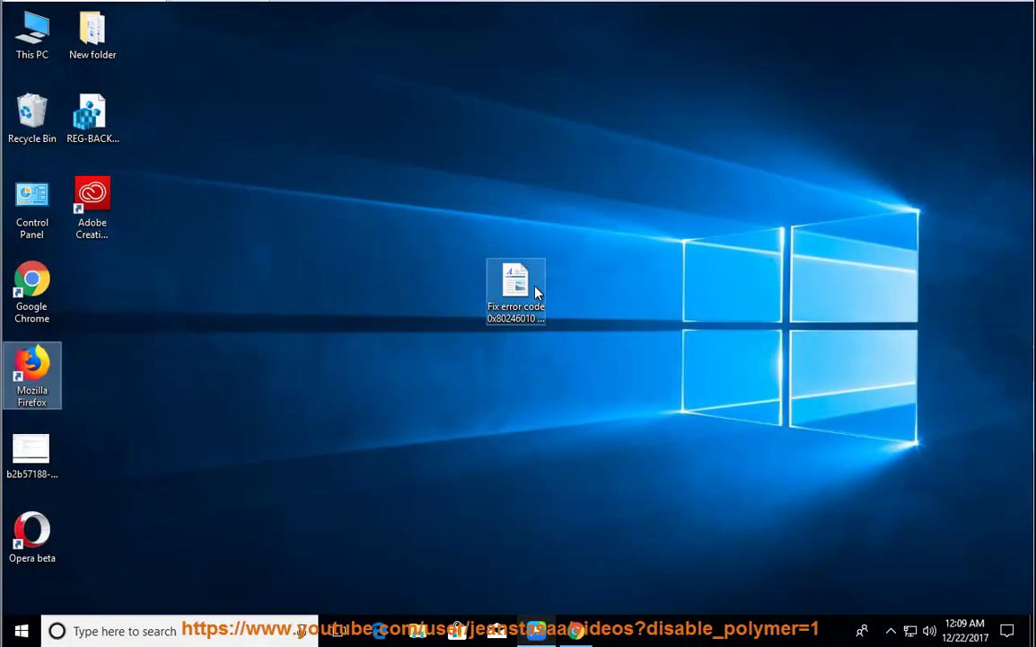
double_click(29, 205)
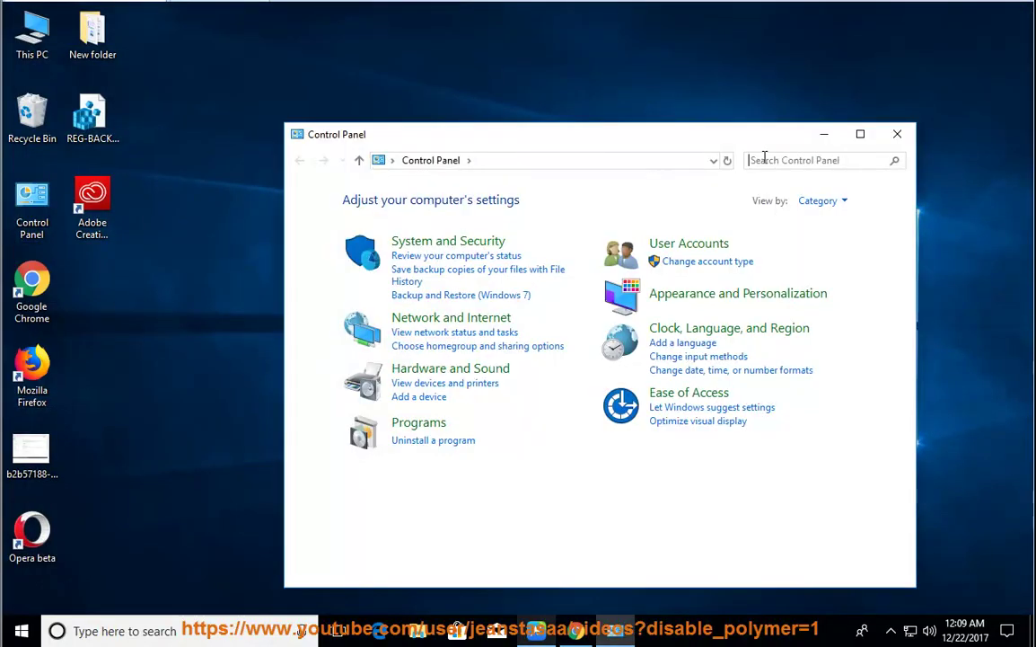
left_click(780, 163)
type("TR")
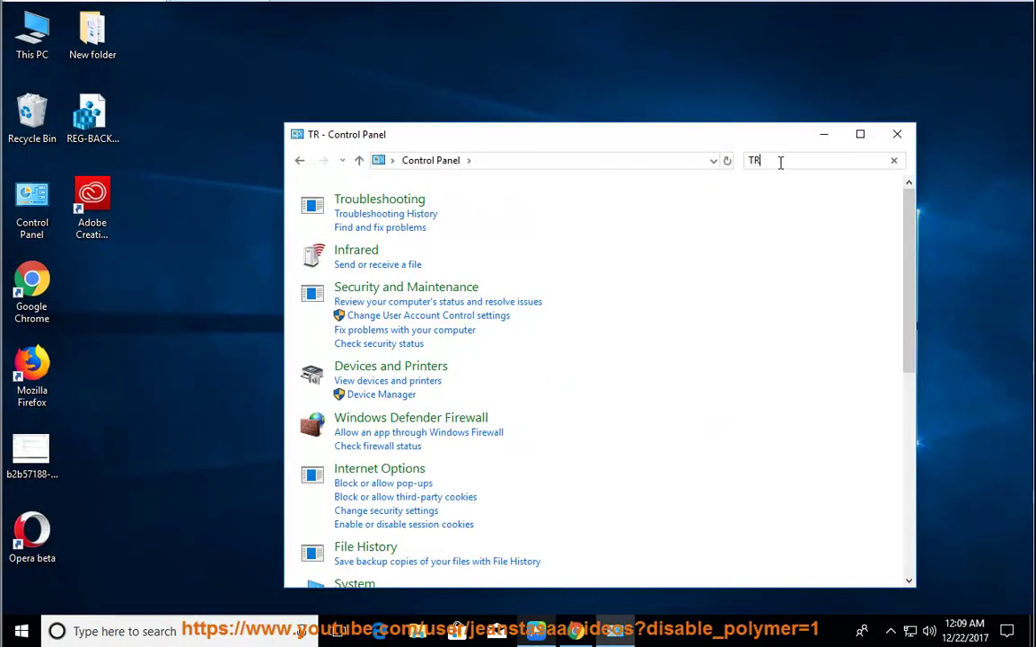
left_click(409, 210)
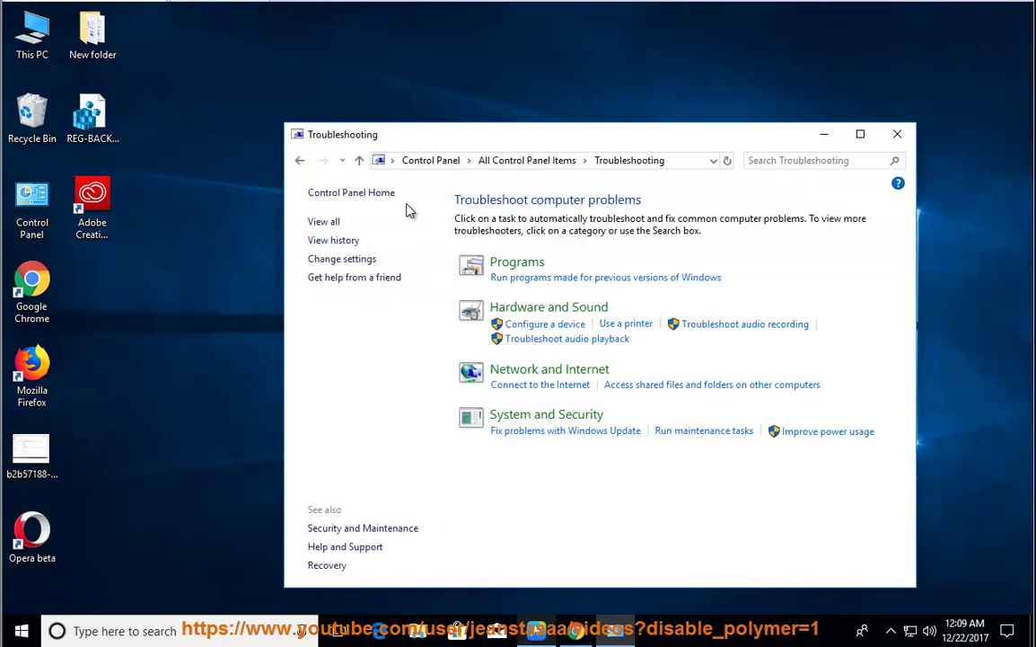
Open the Windows Update troubleshooter from the list of all troubleshooters, then cancel it and close Control Panel.
left_click(324, 223)
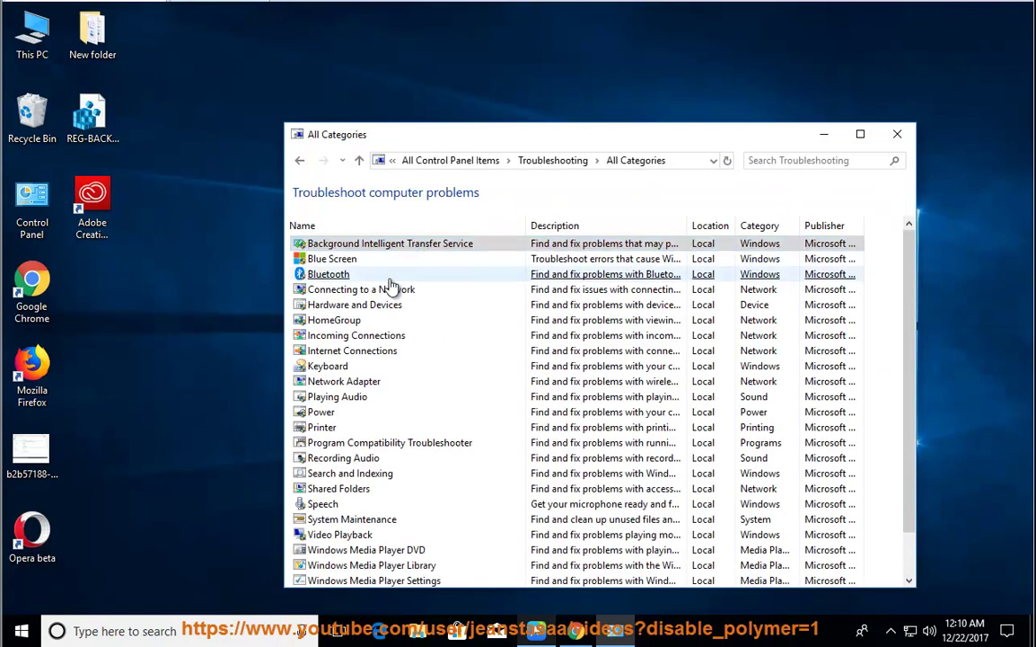
scroll(351, 521, "down", 1)
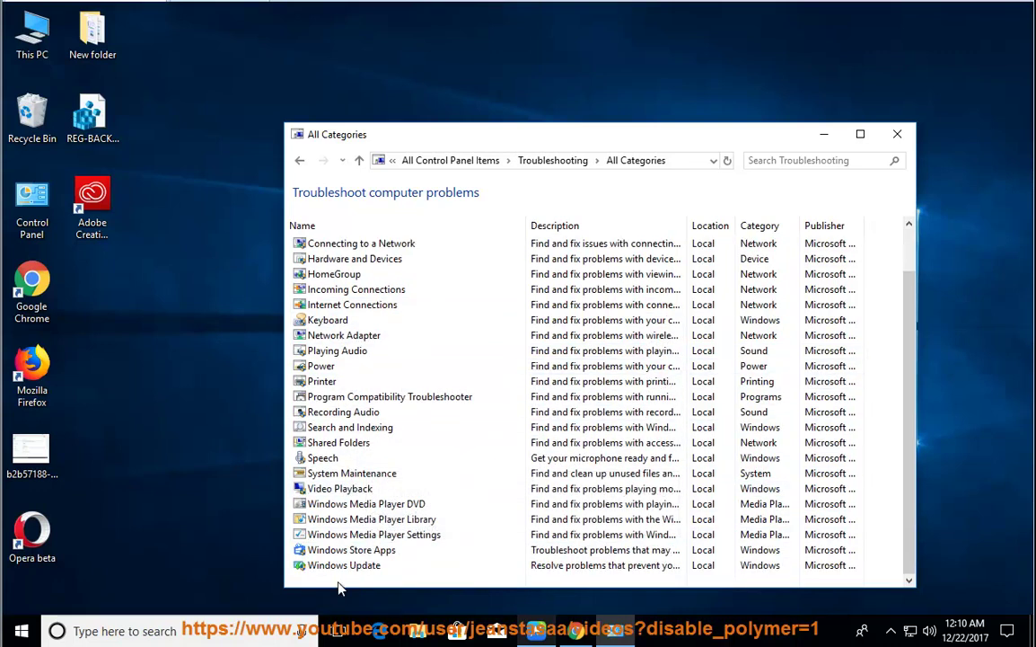
left_click(346, 564)
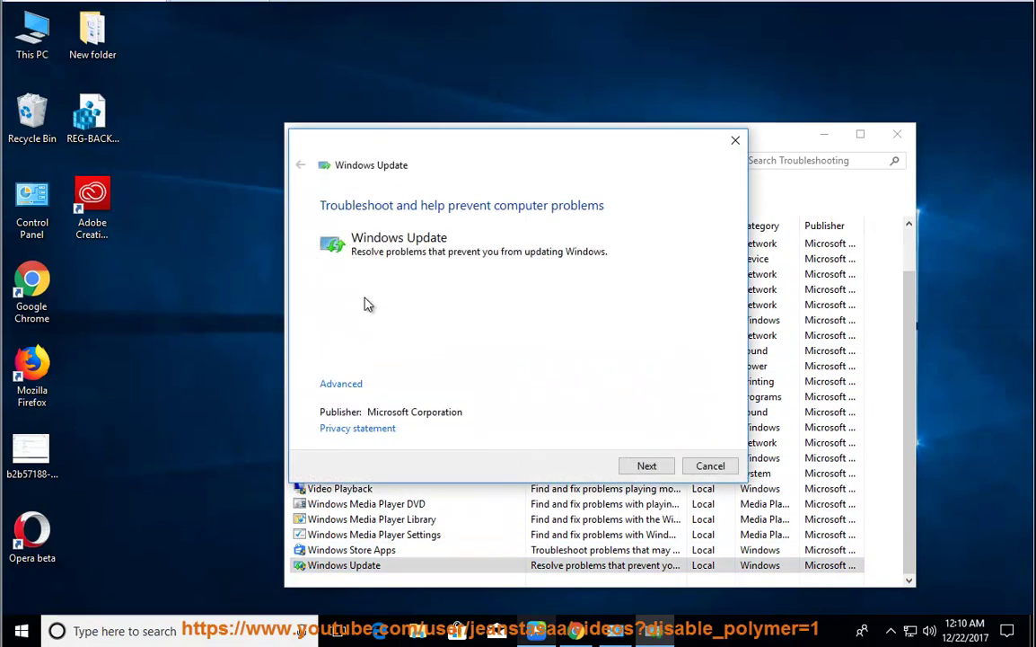
left_click(703, 468)
left_click(896, 135)
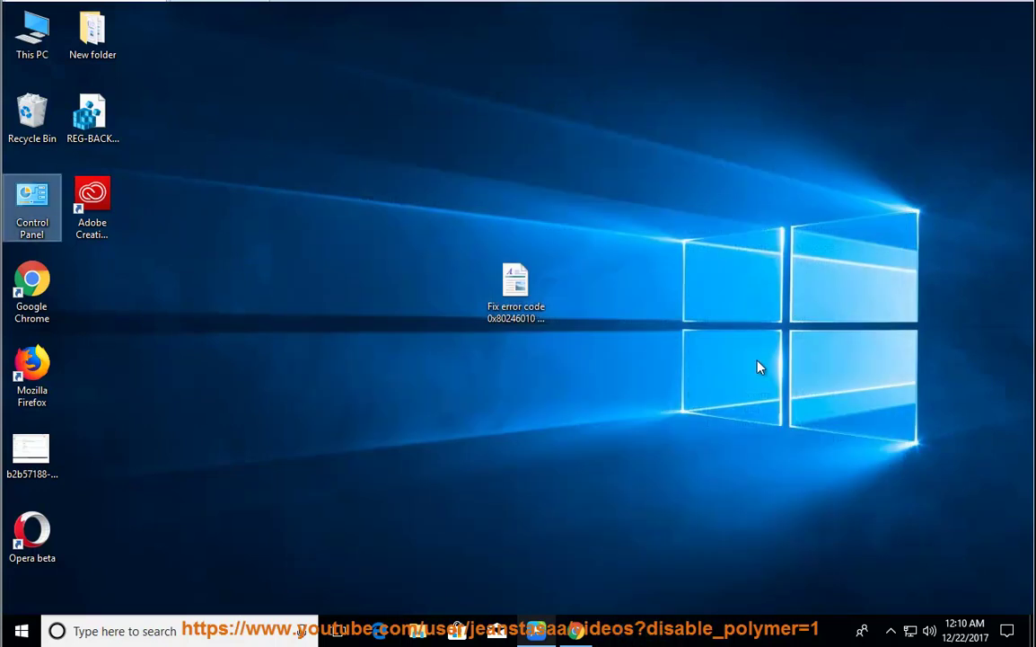
Return to the read-aloud document, play Solution 2, pause and select the words "clean boot".
key("alt+Tab")
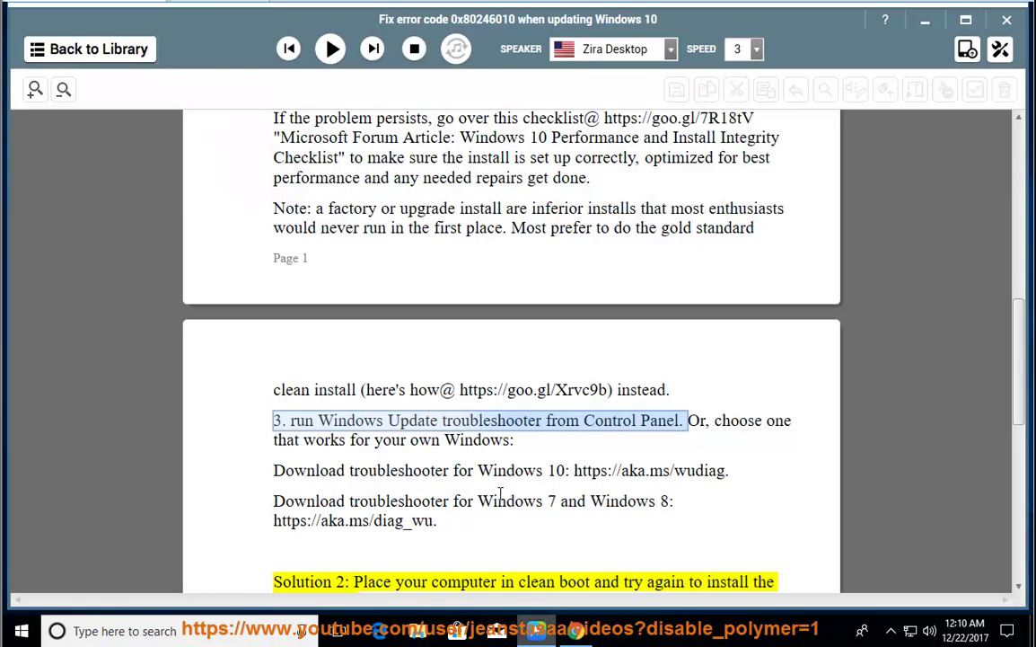
left_click(500, 491)
left_click(331, 49)
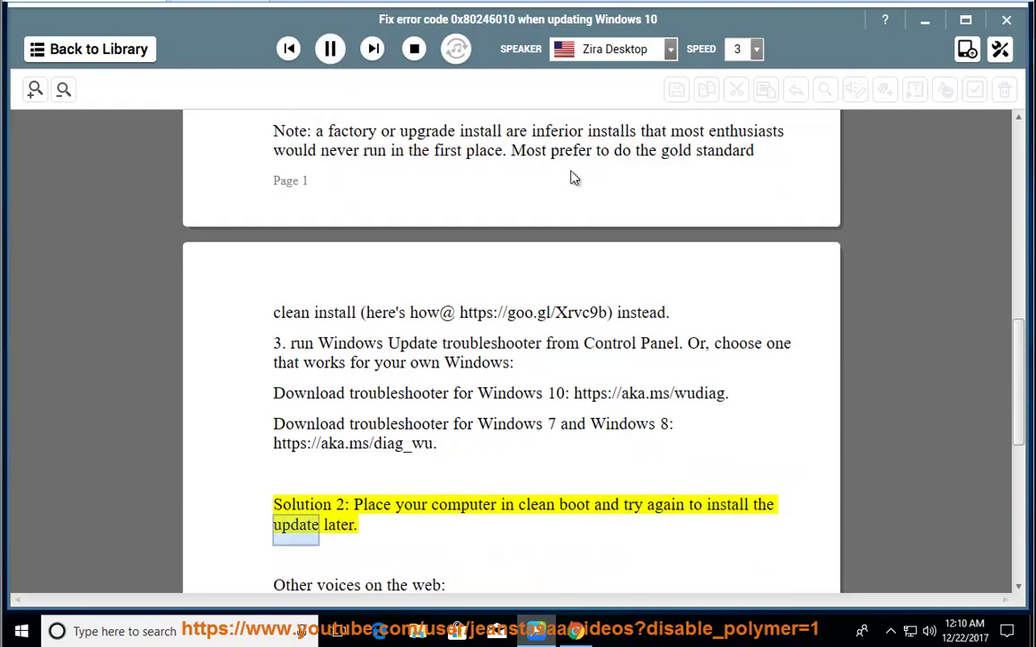
left_click(333, 50)
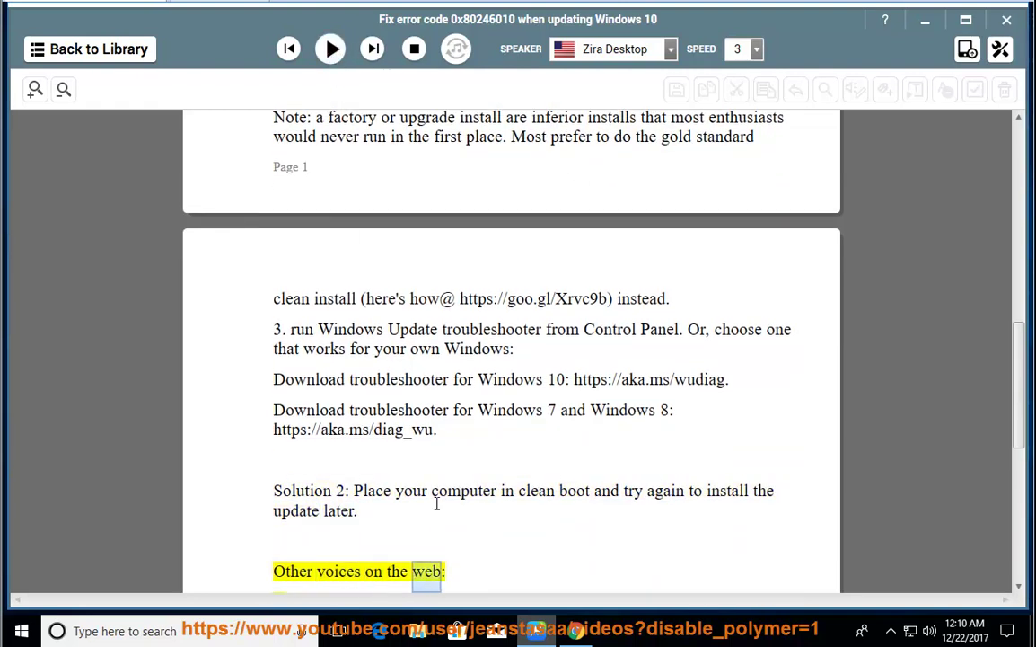
left_click_drag(590, 477, 532, 476)
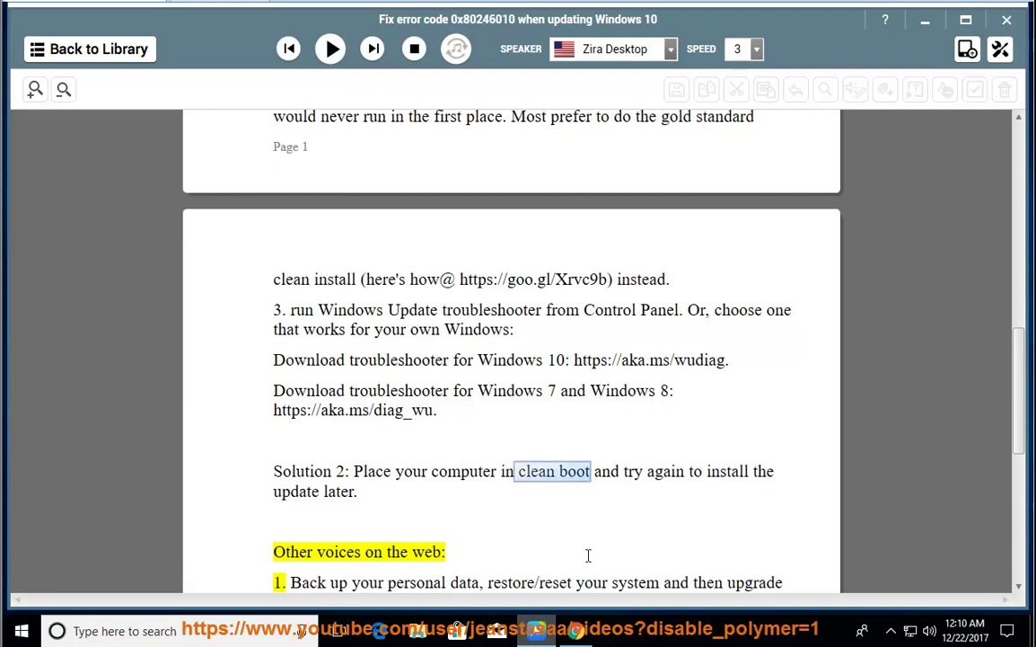
Open Task Manager's list of startup programs, go through the entries from Adobe Creative Cloud to Windows Defender notification, and close Task Manager.
right_click(628, 639)
left_click(665, 558)
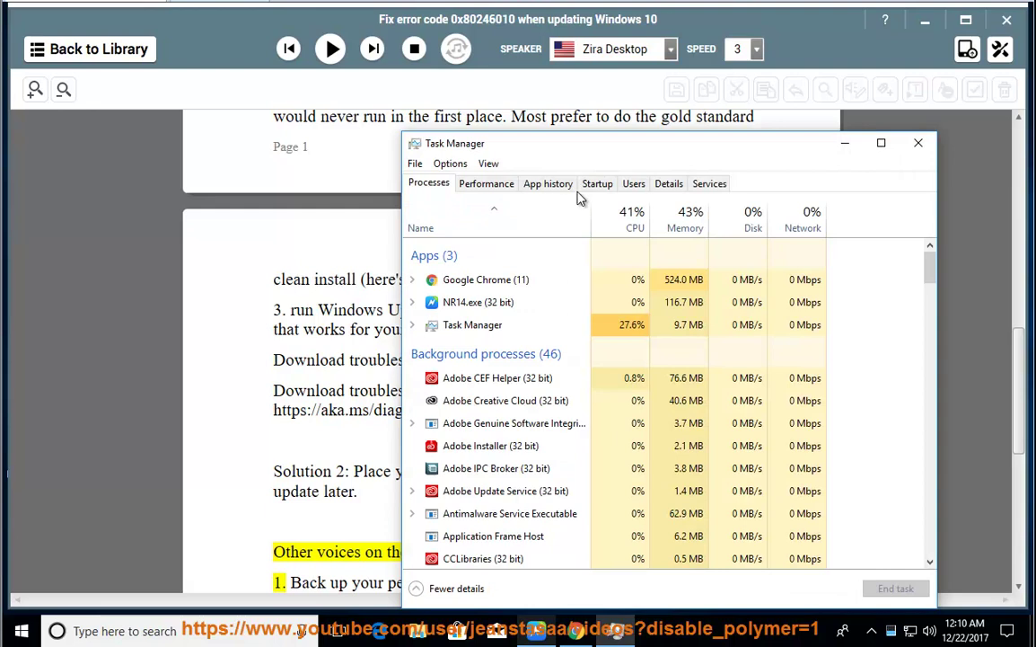
left_click(600, 185)
left_click(564, 237)
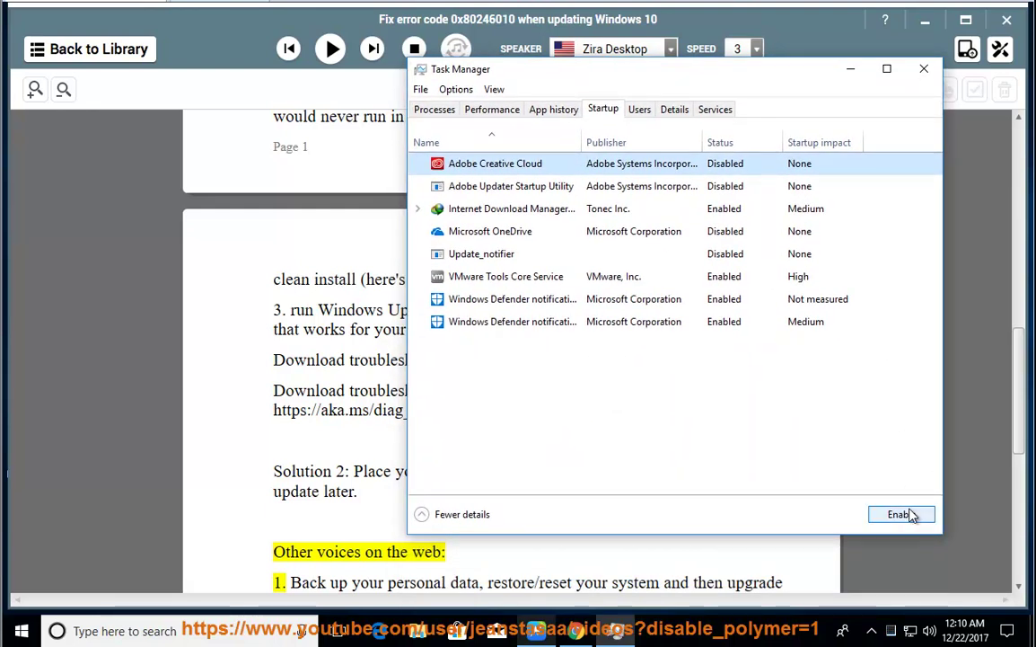
left_click(735, 187)
left_click(730, 214)
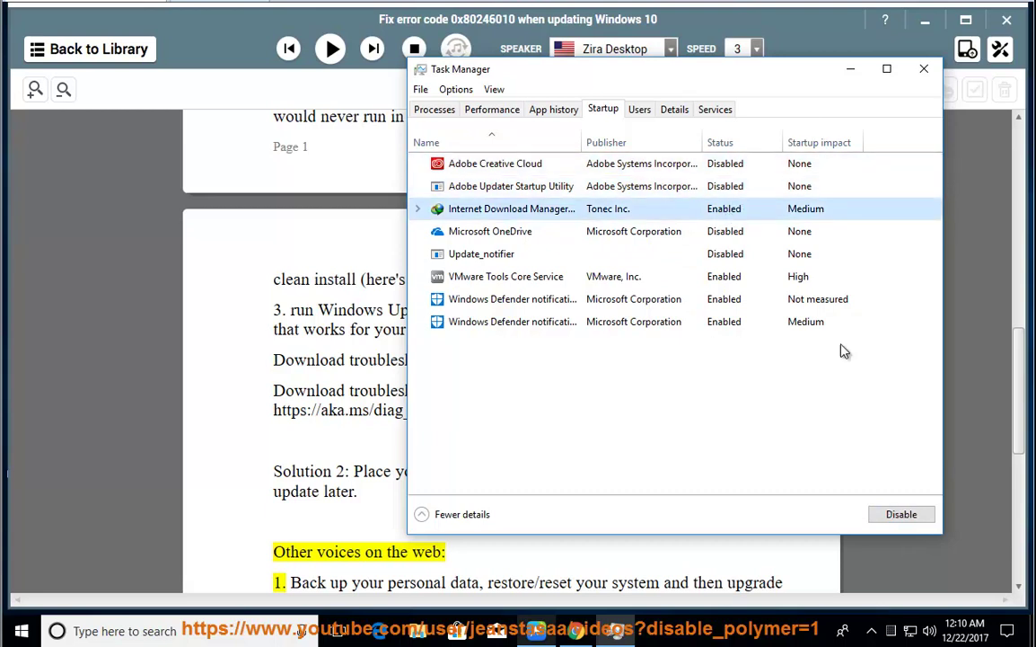
left_click(732, 232)
left_click(730, 254)
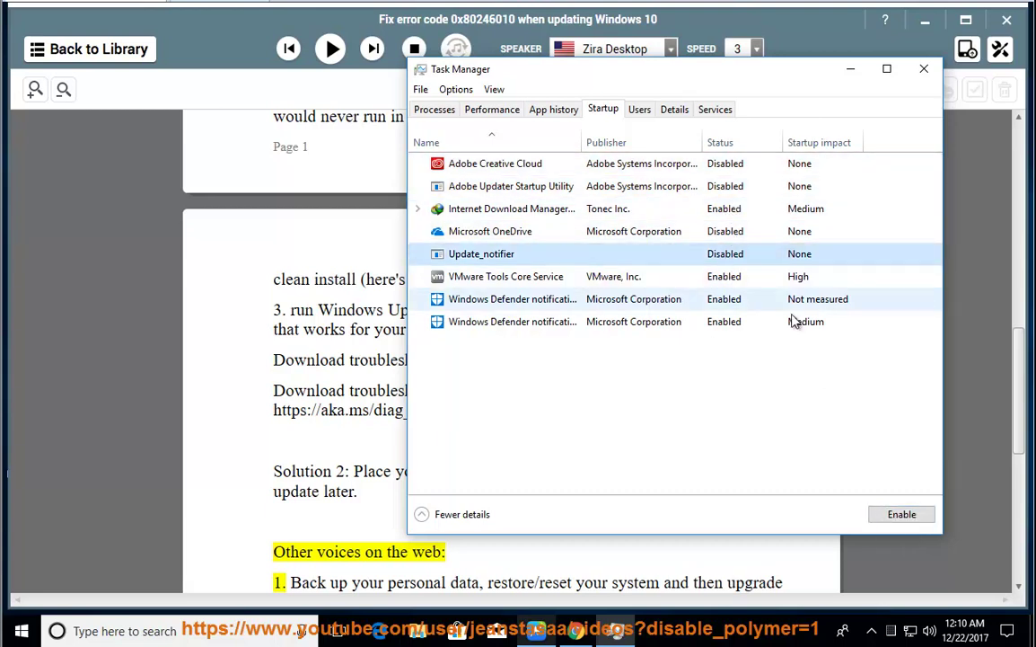
left_click(718, 278)
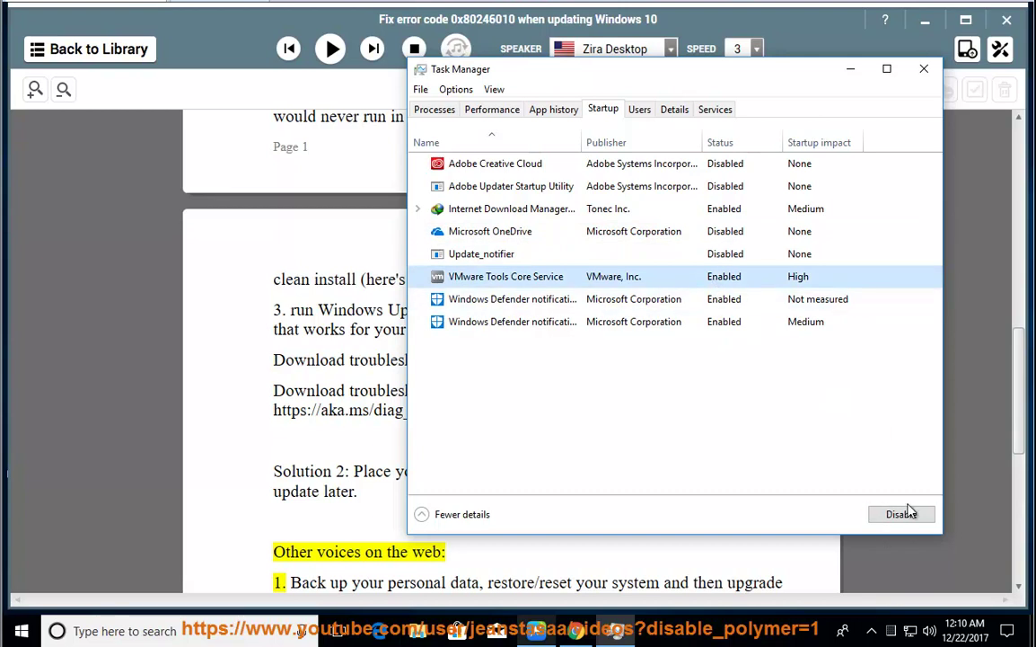
left_click(745, 303)
left_click(735, 323)
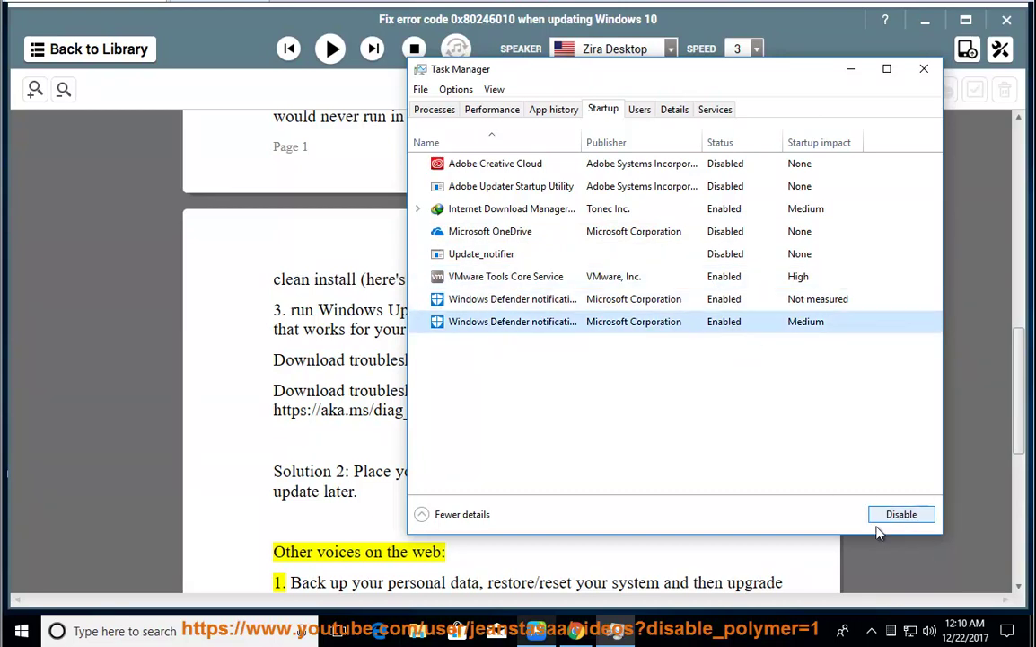
left_click(924, 69)
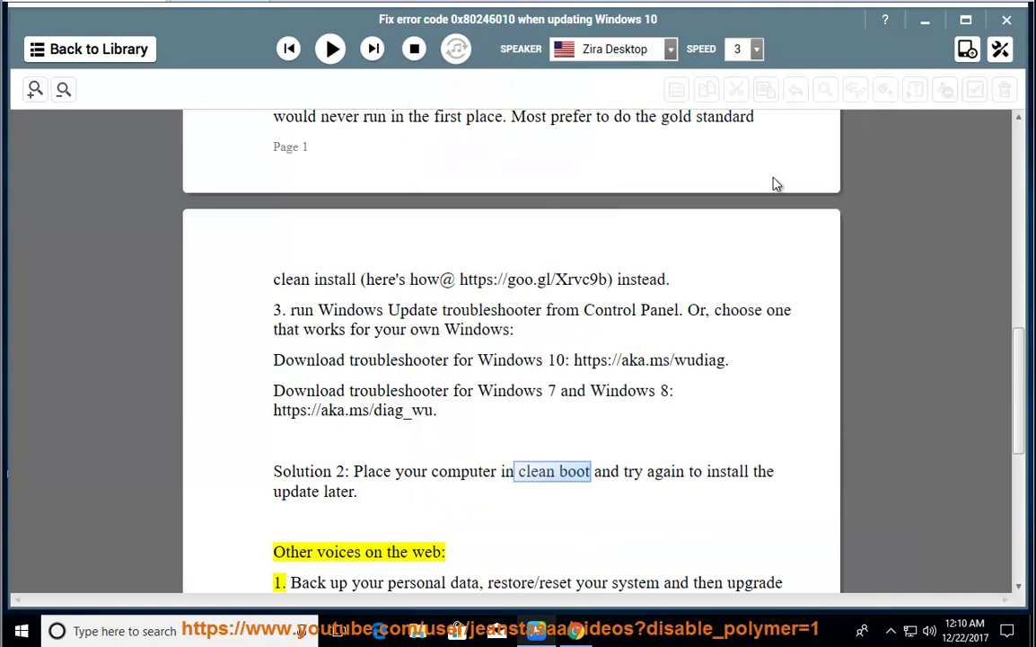
Run MSCONFIG to open System Configuration and choose Selective startup.
key("super+r")
left_click(316, 529)
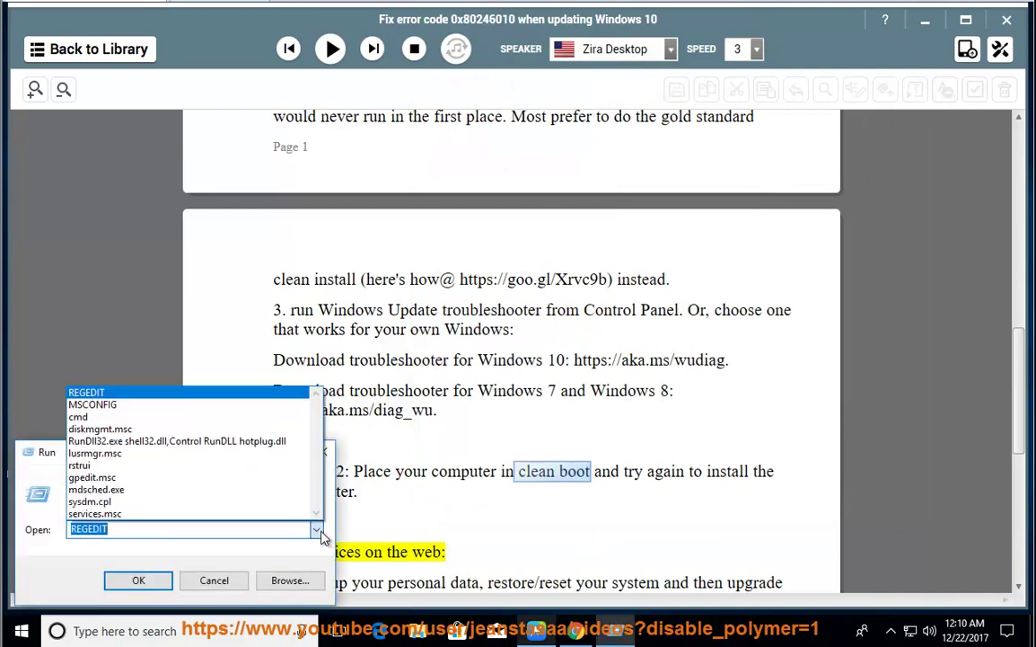
left_click(254, 367)
left_click(169, 578)
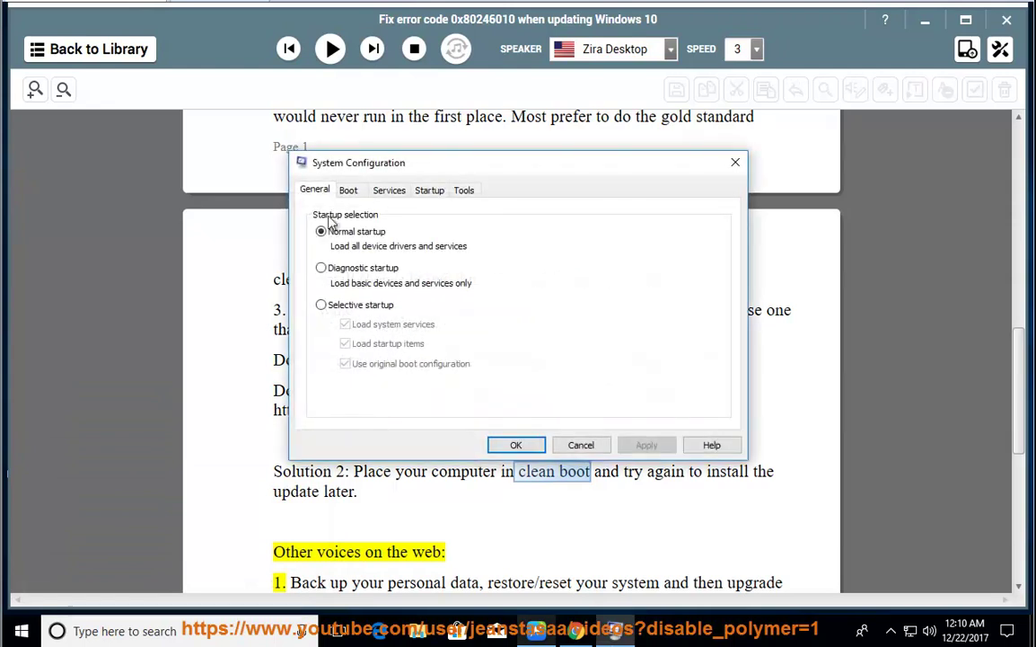
left_click(341, 308)
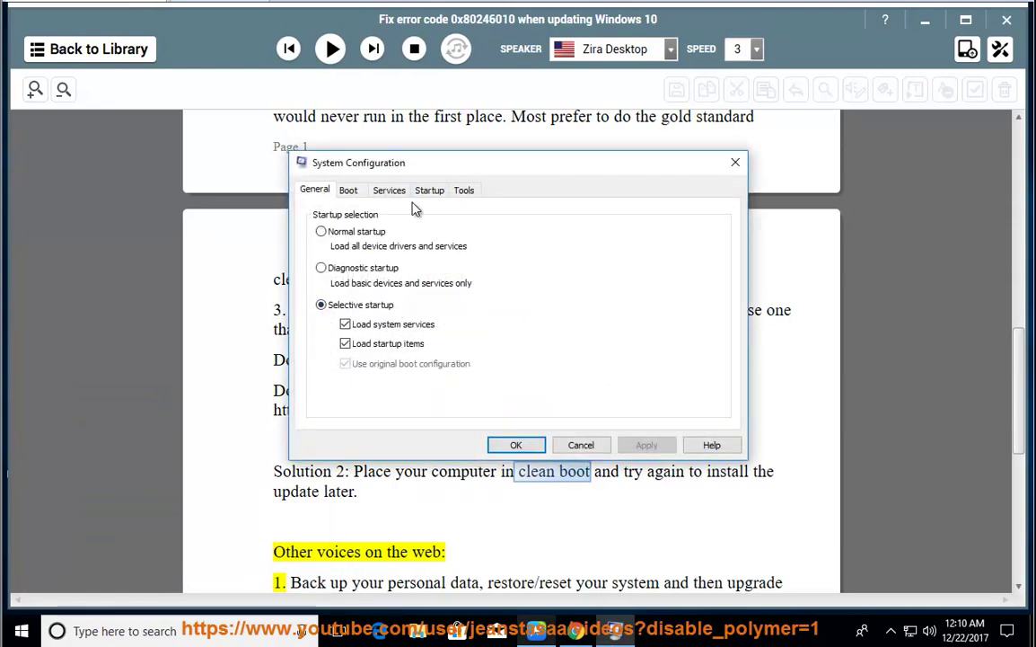
Hide all Microsoft services, disable all the remaining services, and cancel System Configuration.
left_click(387, 191)
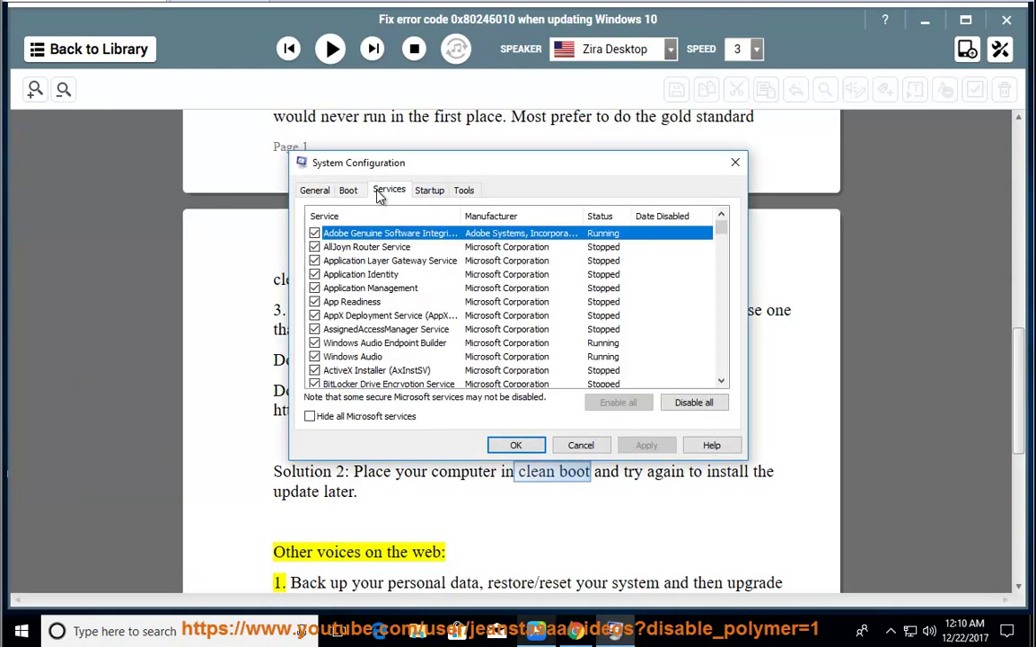
left_click(329, 418)
left_click(693, 401)
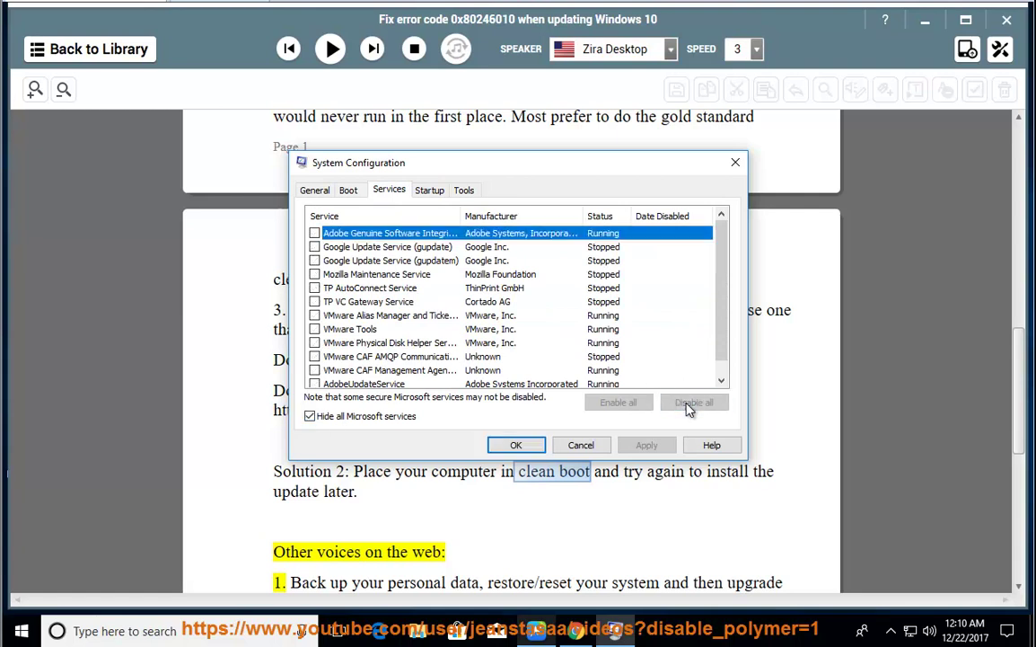
left_click(574, 444)
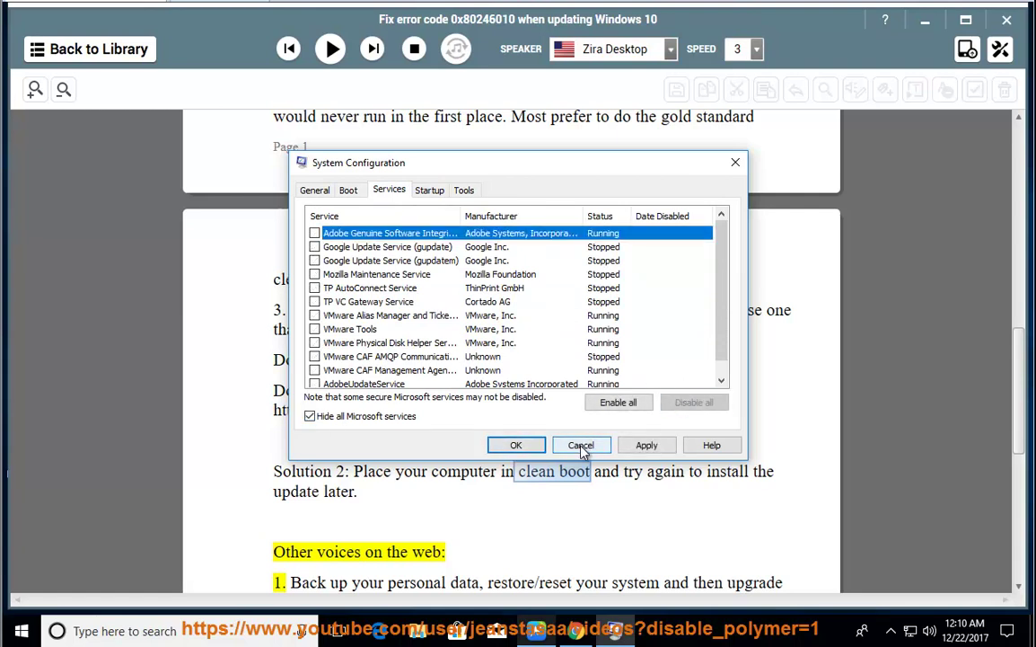
Play the read-aloud document through item 1 of the web suggestions, pause and select the words "restore/reset your system".
key("space")
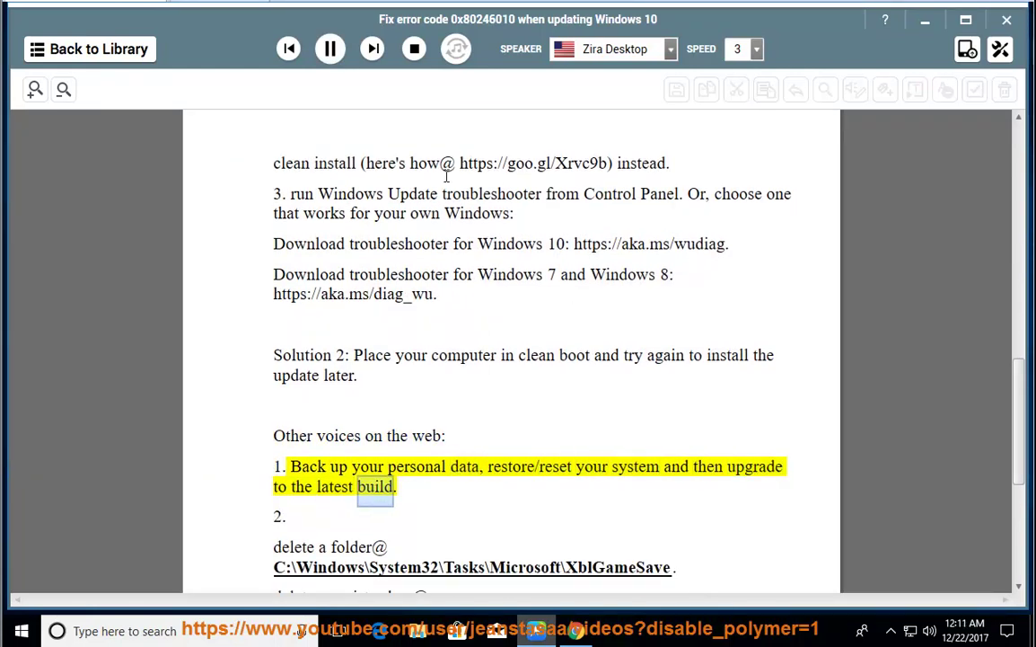
left_click(330, 49)
left_click_drag(671, 468, 491, 474)
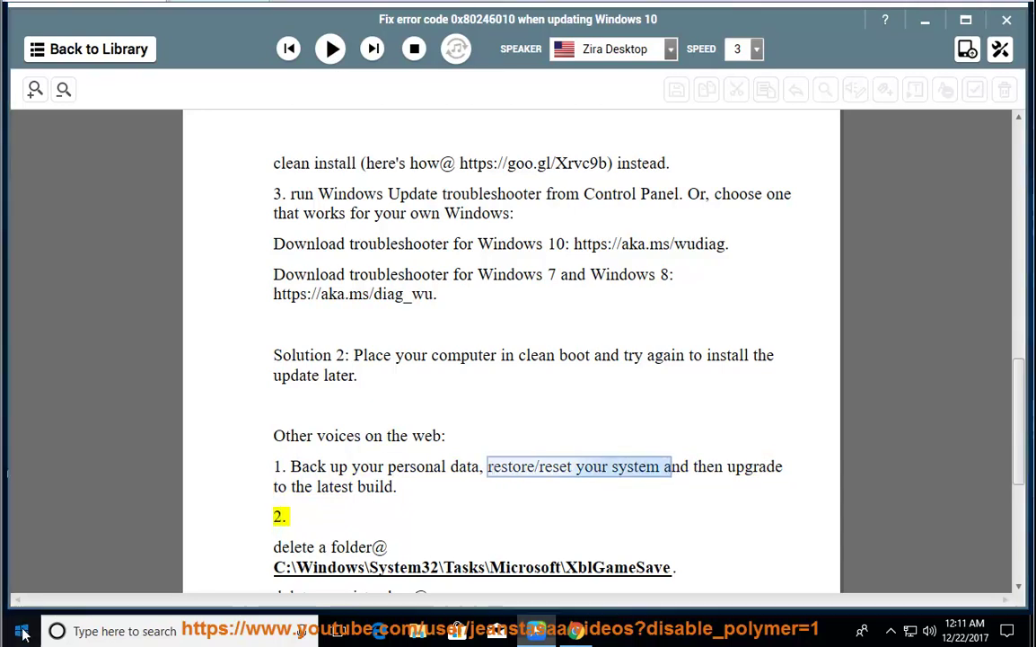
Open the Recovery page under Update & Security in Windows Settings.
key("super")
left_click(22, 561)
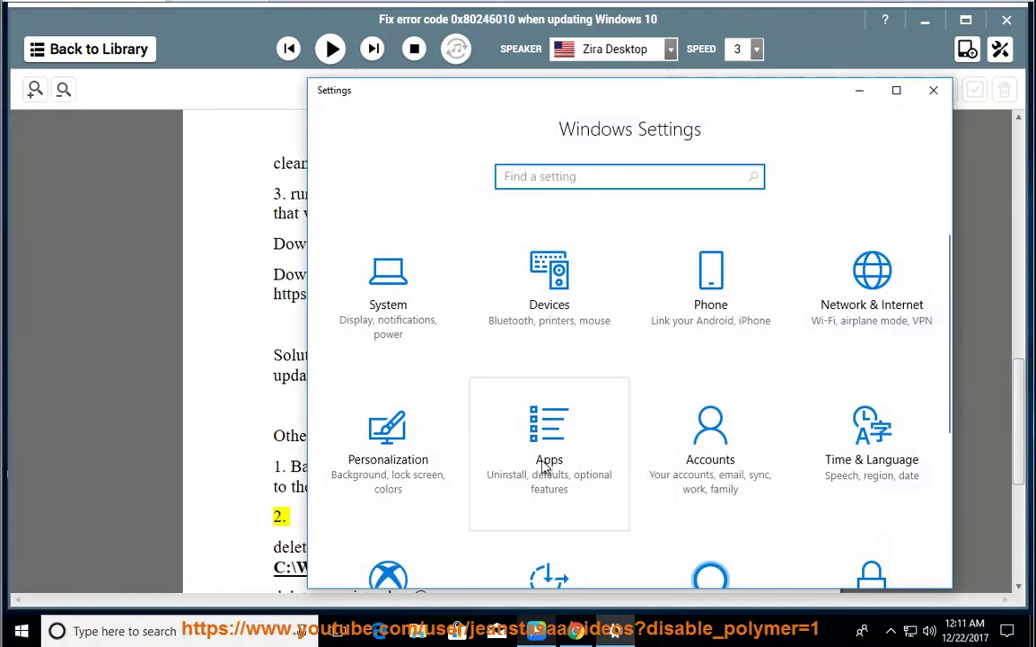
scroll(546, 462, "down", 3)
left_click(376, 485)
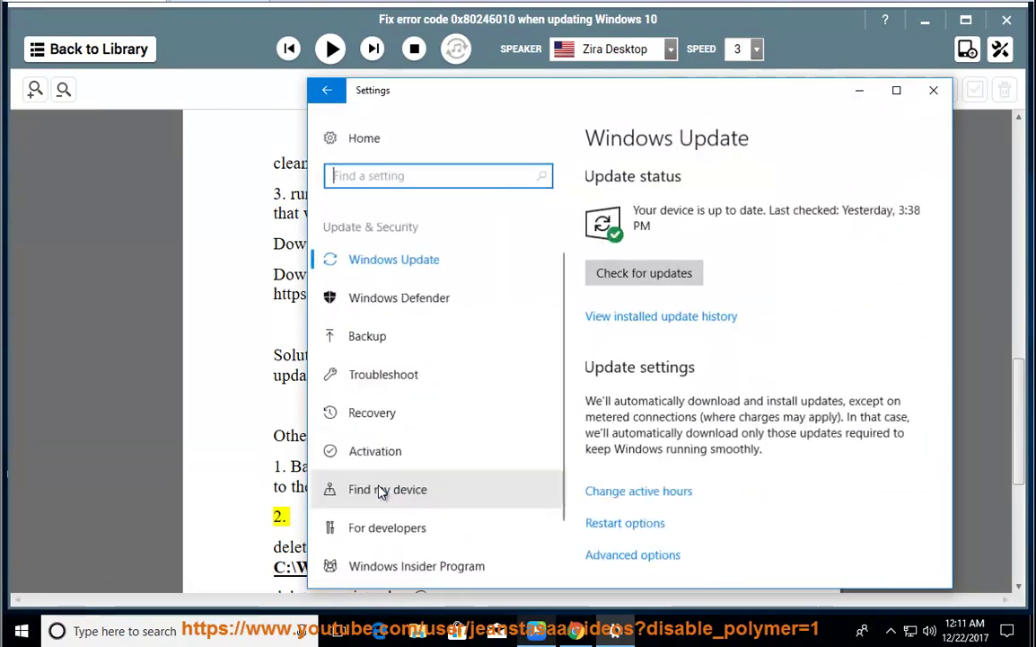
left_click(388, 415)
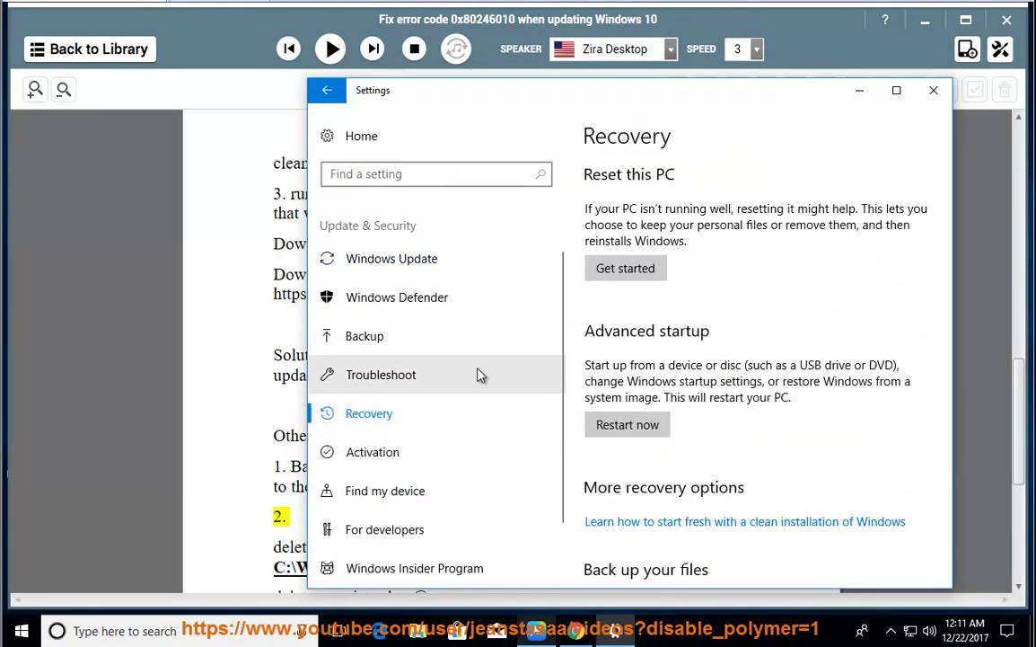
Show the Reset this PC options, cancel out of them and Settings, and resume reading the document aloud.
left_click(636, 271)
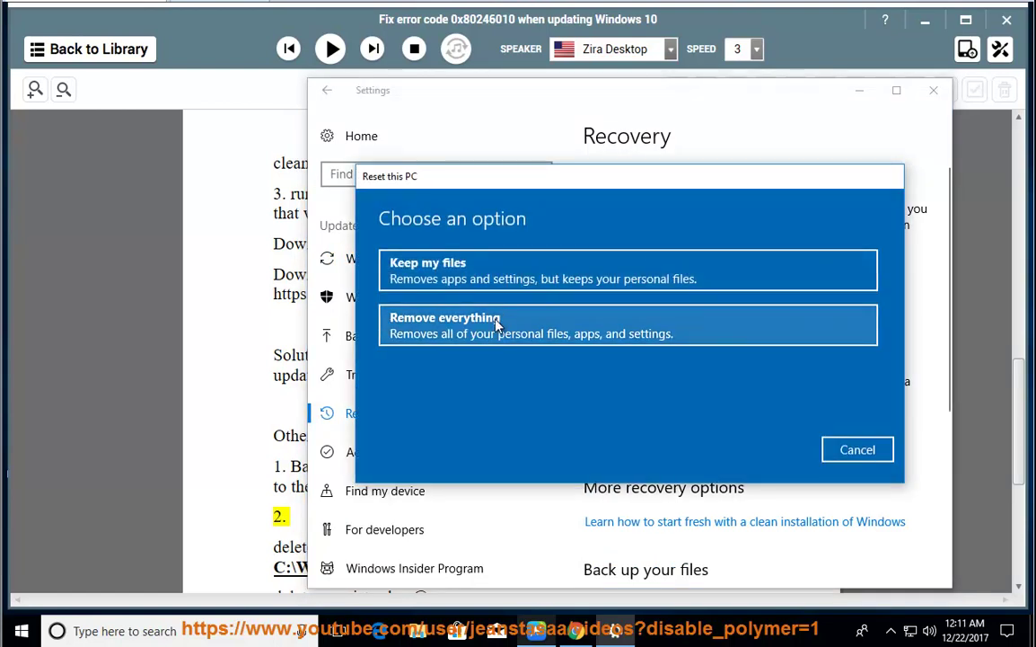
left_click(856, 450)
left_click(934, 89)
left_click(644, 424)
left_click(330, 49)
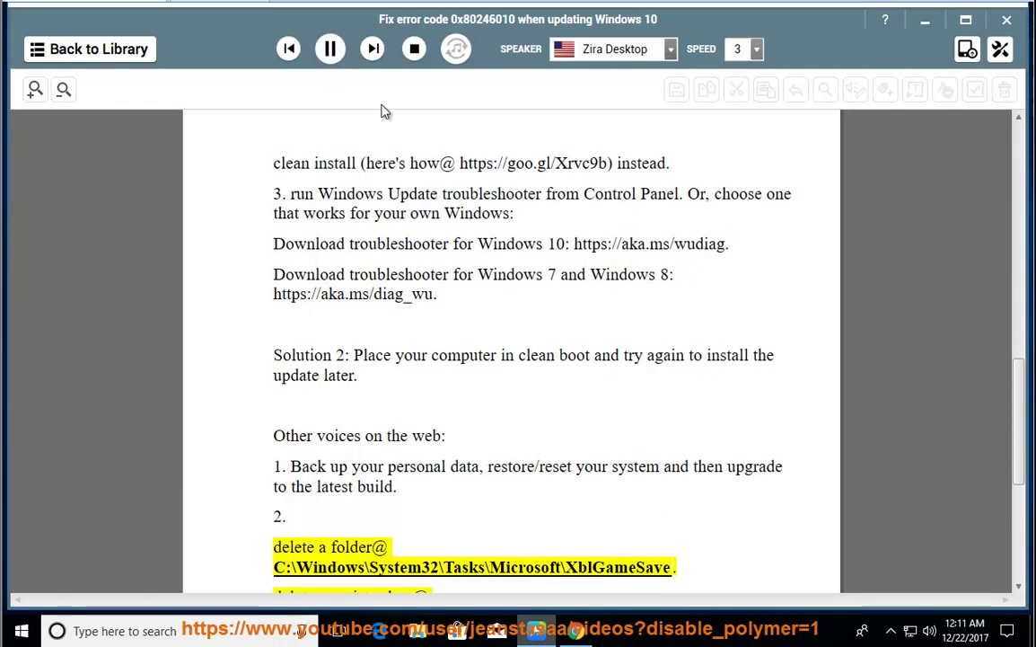
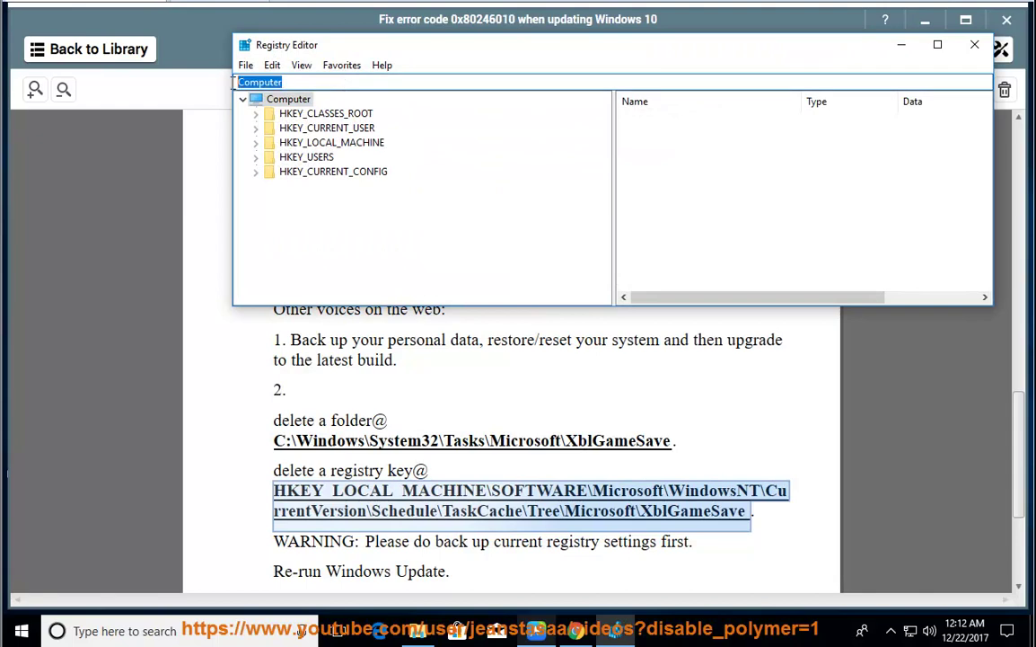
Try to go directly to the copied XblGameSave key path, HKEY_LOCAL_MACHINE\SOFTWARE\Microsoft\WindowsNT\CurrentVersion\Schedule\TaskCache\Tree\Microsoft\XblGameSave, in Registry Editor.
key("BackSpace")
right_click(313, 83)
left_click(331, 151)
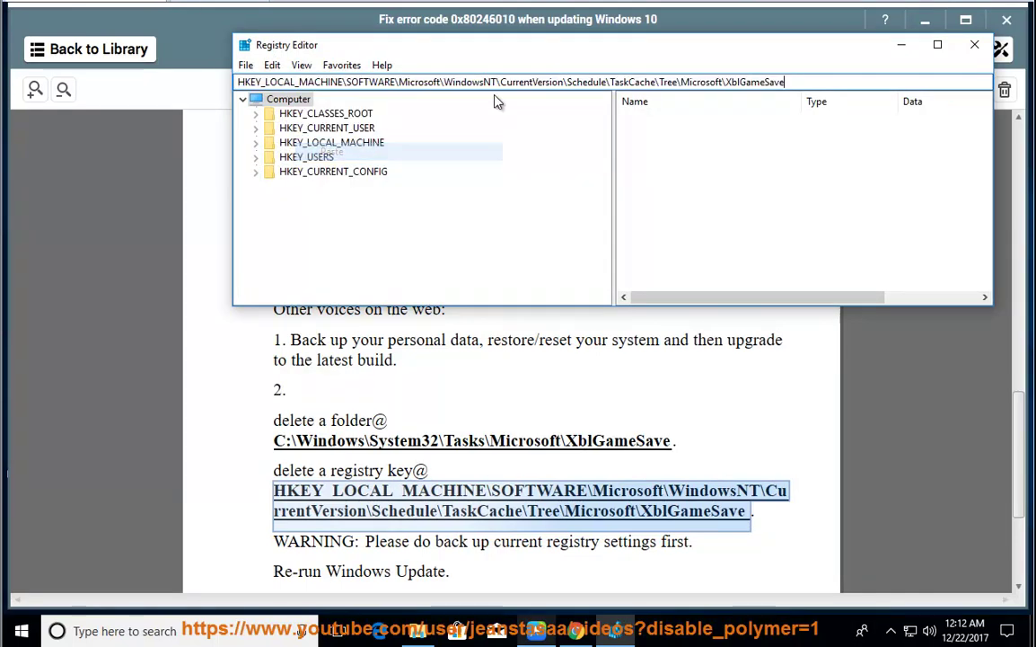
key("Return")
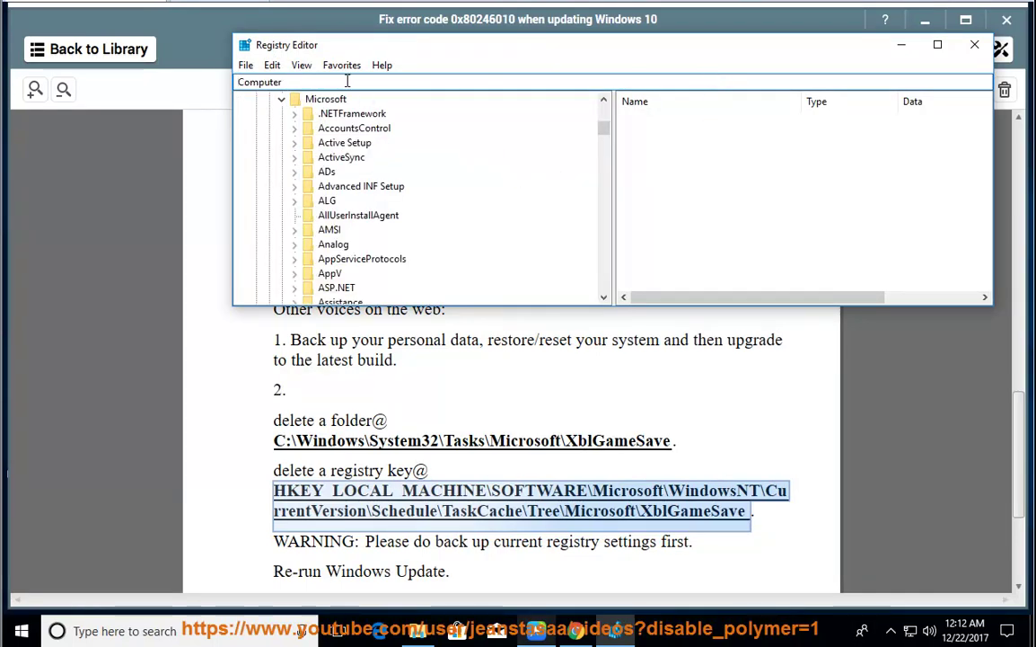
Navigate the registry tree to HKEY_LOCAL_MACHINE\SOFTWARE\Microsoft.
left_click(251, 82)
scroll(599, 126, "up", 10)
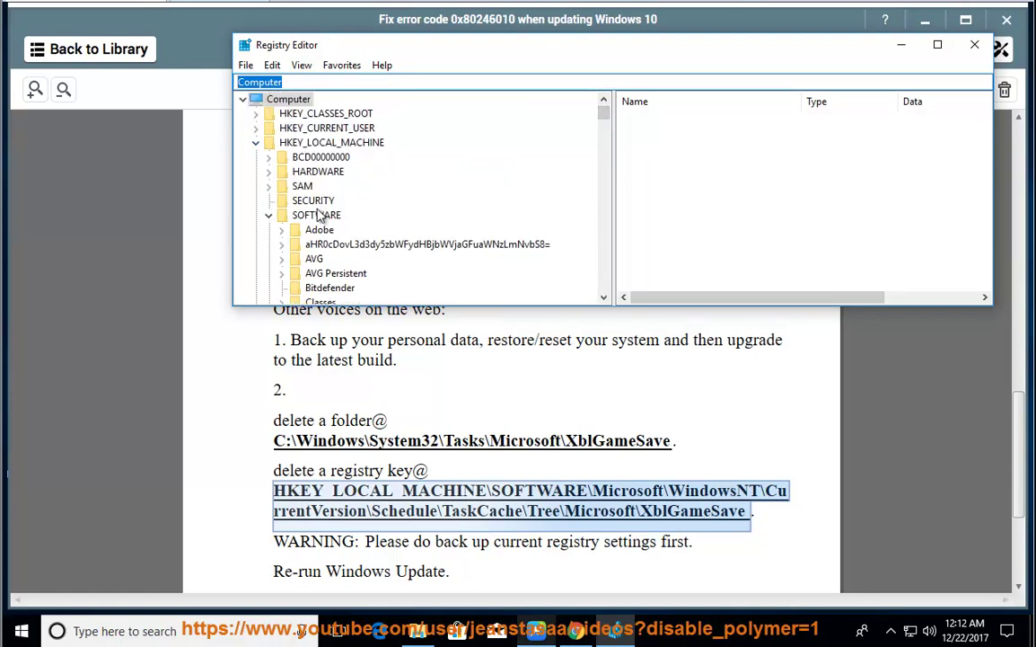
left_click(326, 144)
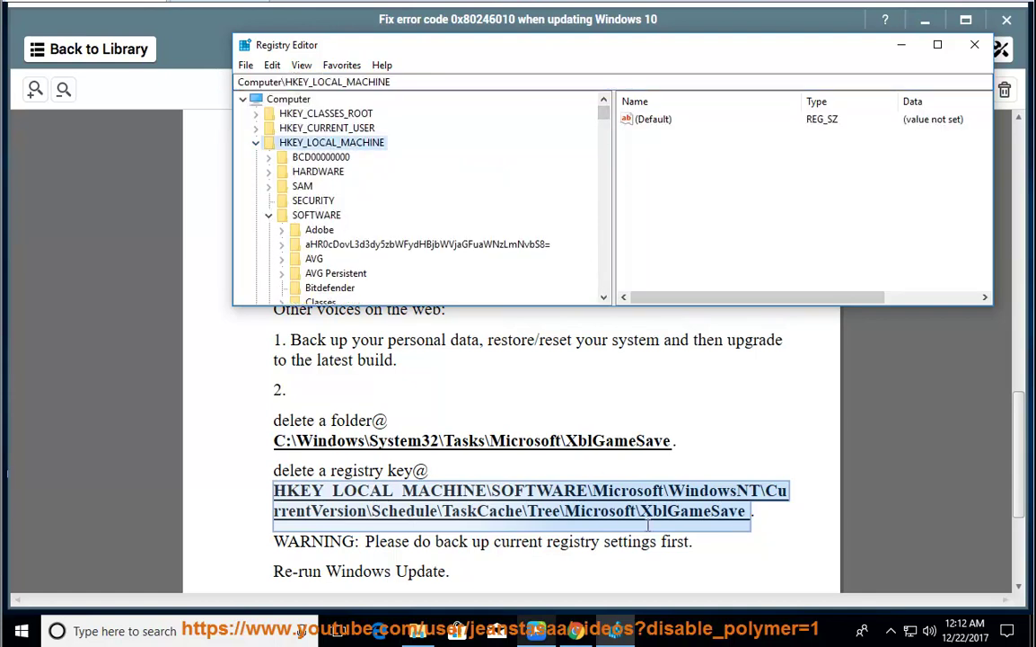
left_click(317, 217)
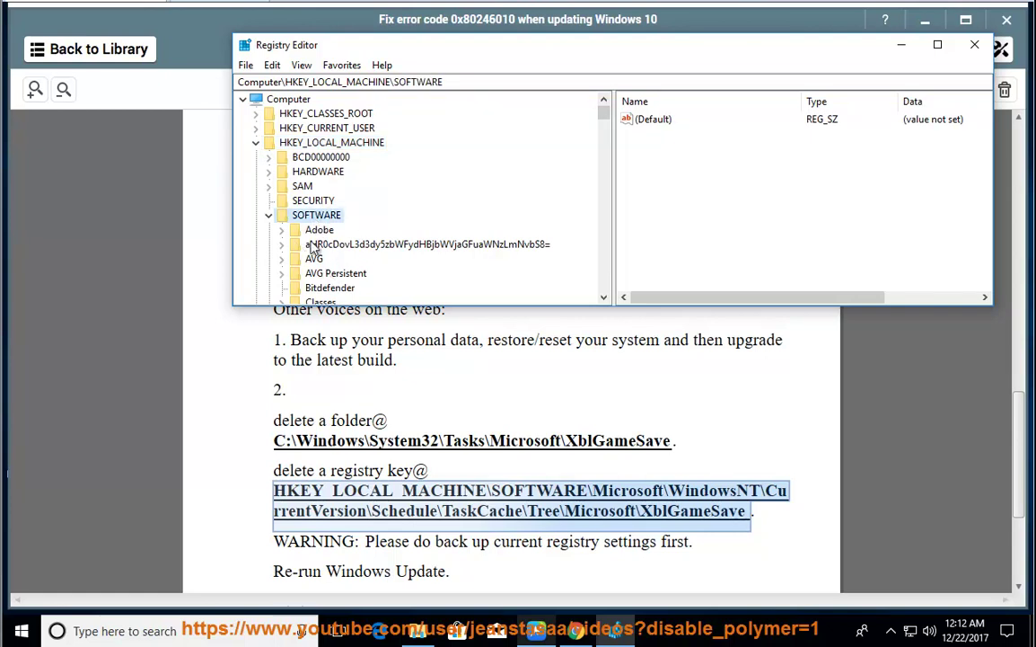
left_click(604, 297)
left_click(604, 297)
left_click(328, 203)
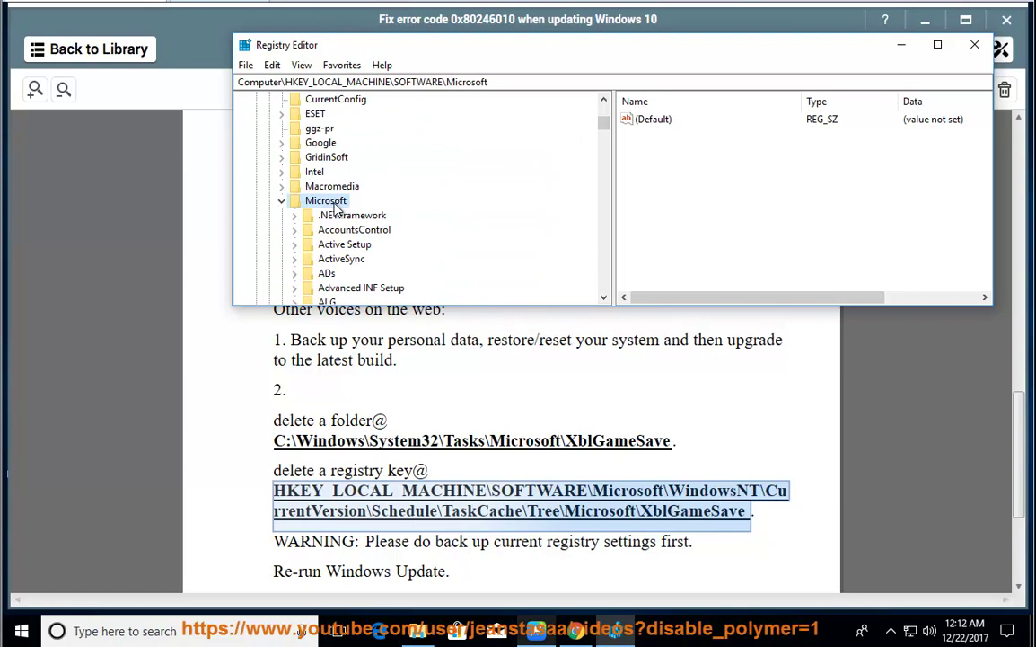
Select the Windows NT key under Microsoft, then expand it and its CurrentVersion subkey.
left_click_drag(606, 130, 600, 267)
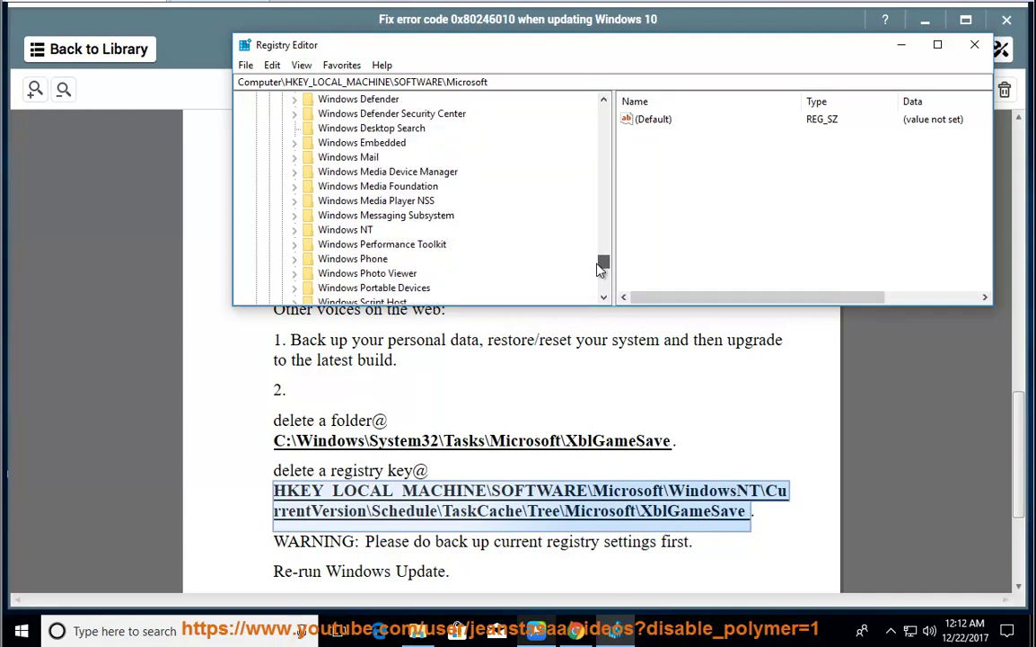
left_click(350, 231)
left_click(293, 230)
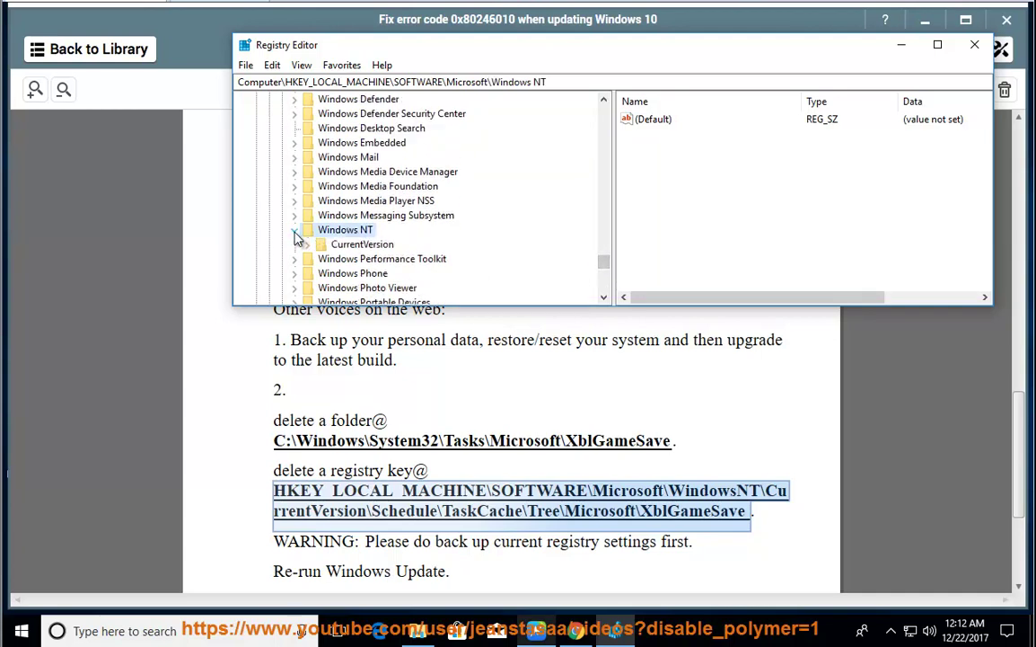
left_click(375, 248)
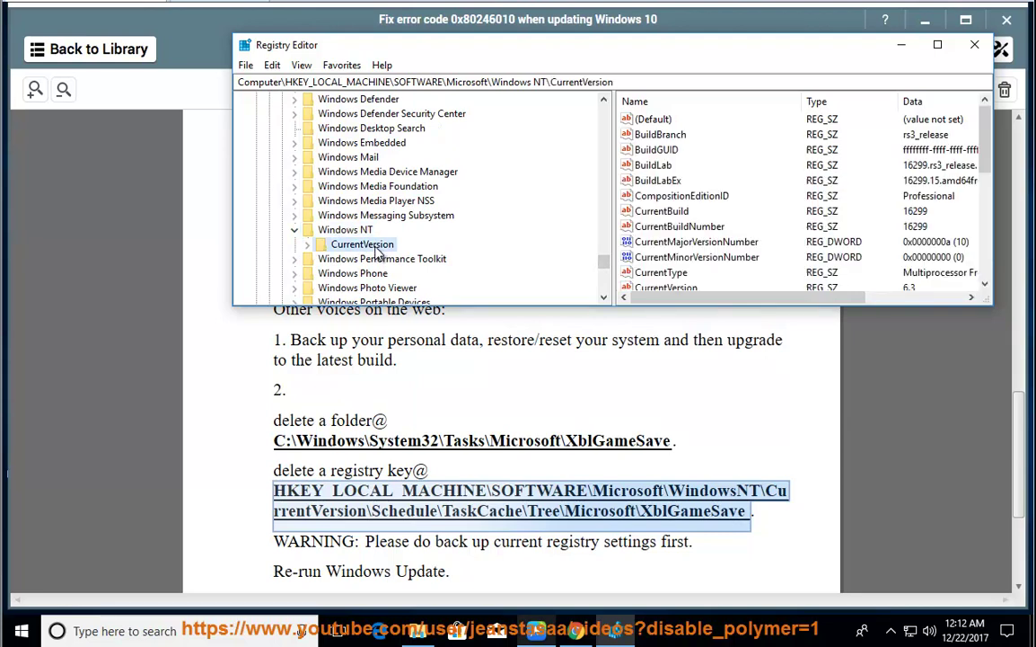
left_click(308, 245)
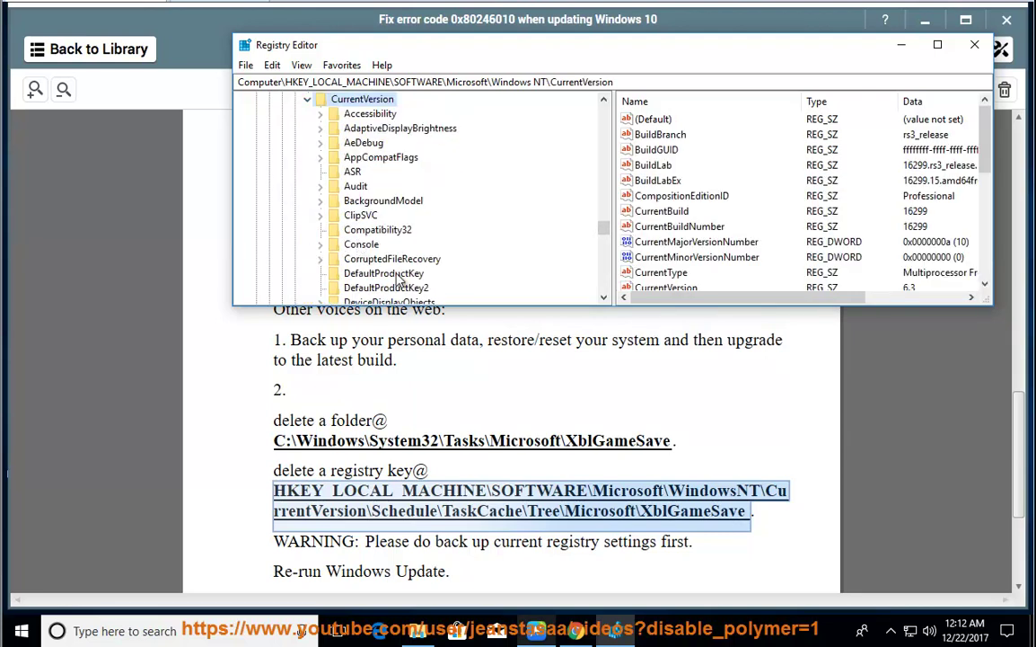
Find the Schedule key under CurrentVersion and expand it and its TaskCache subkey.
left_click_drag(602, 229, 603, 252)
left_click(347, 176)
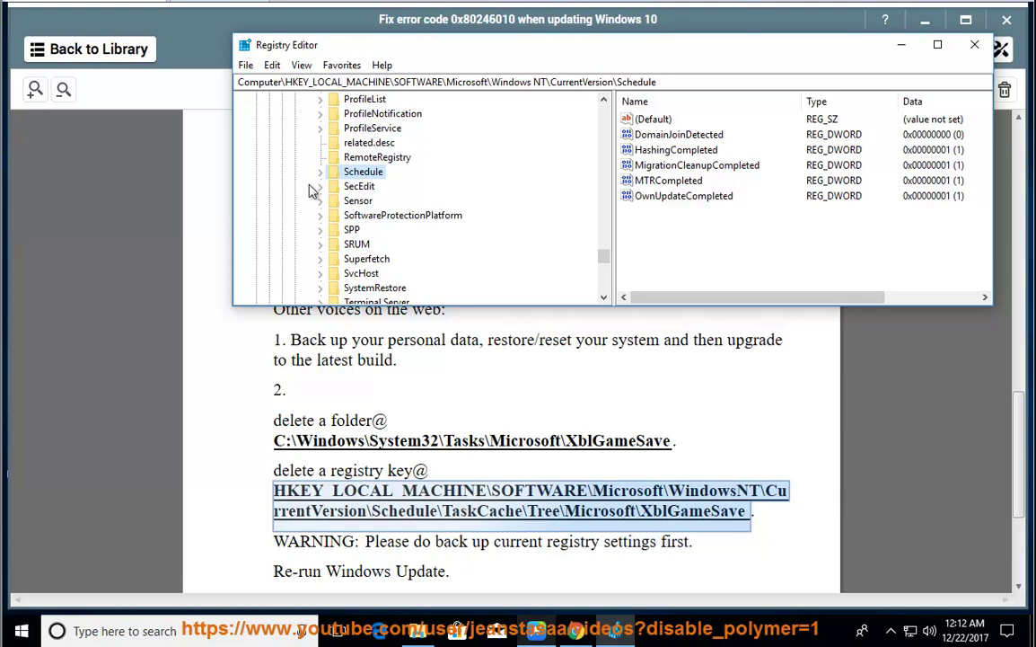
left_click(320, 173)
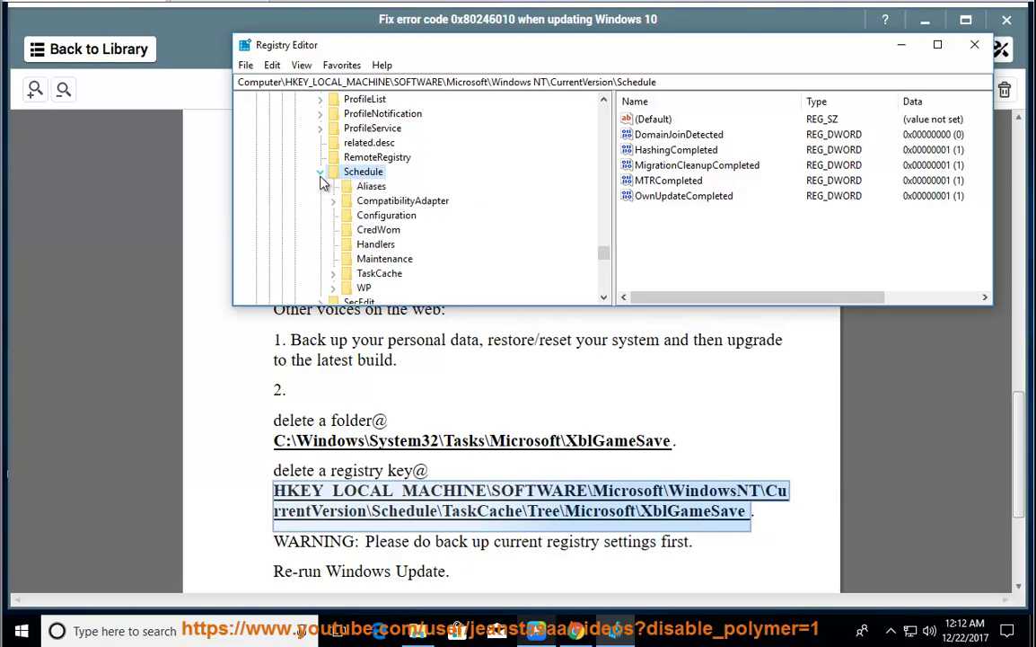
left_click(385, 275)
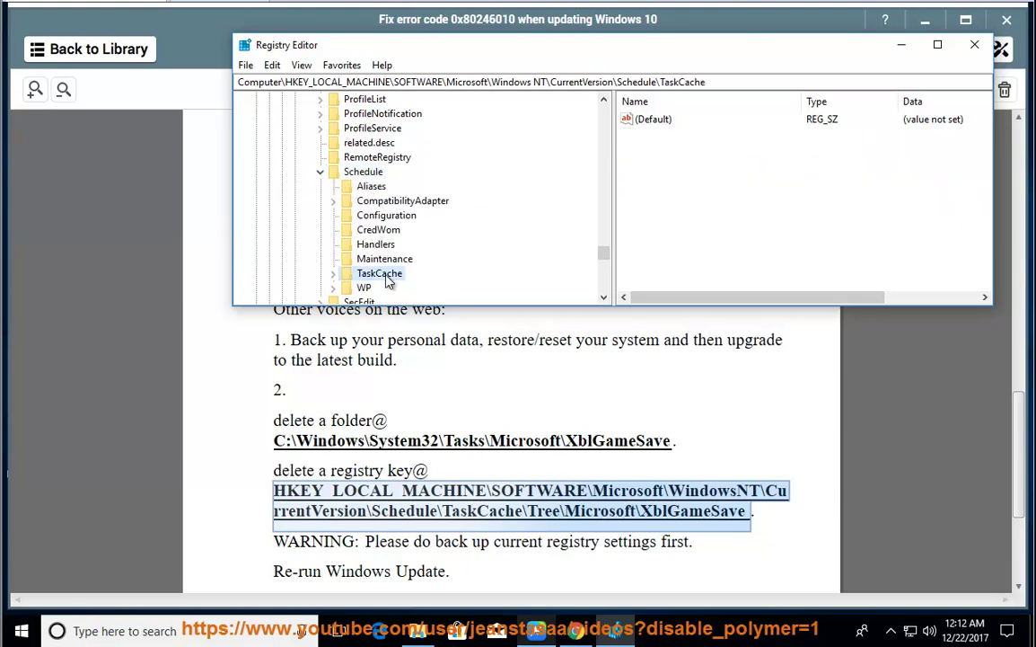
left_click(332, 273)
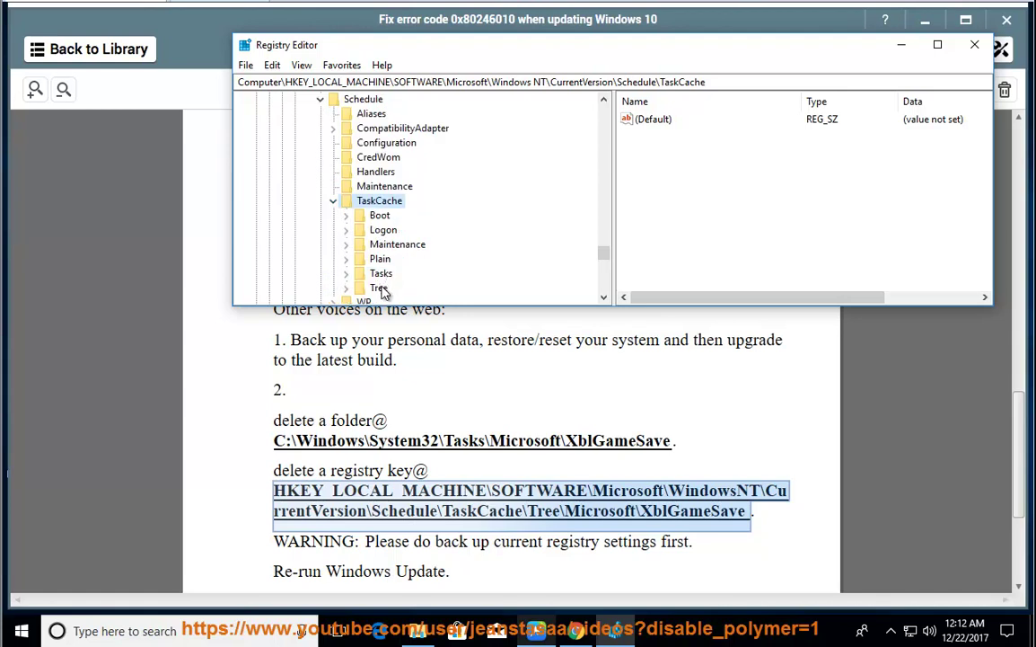
Expand the Tree key under TaskCache and its Microsoft subkey, and select the XblGameSave key.
left_click(379, 287)
left_click(347, 288)
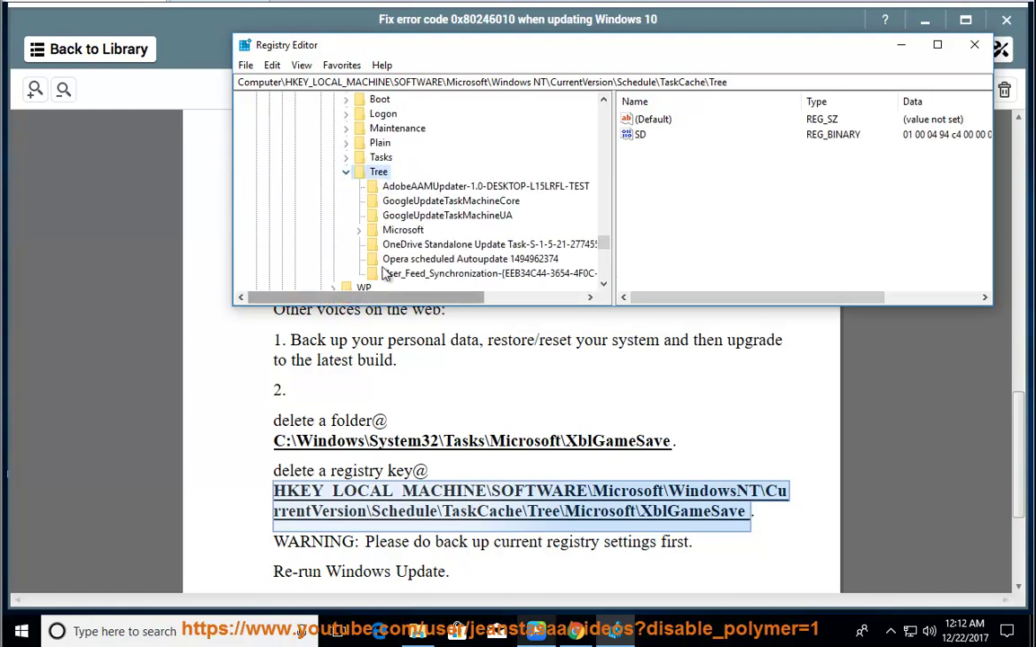
left_click(406, 232)
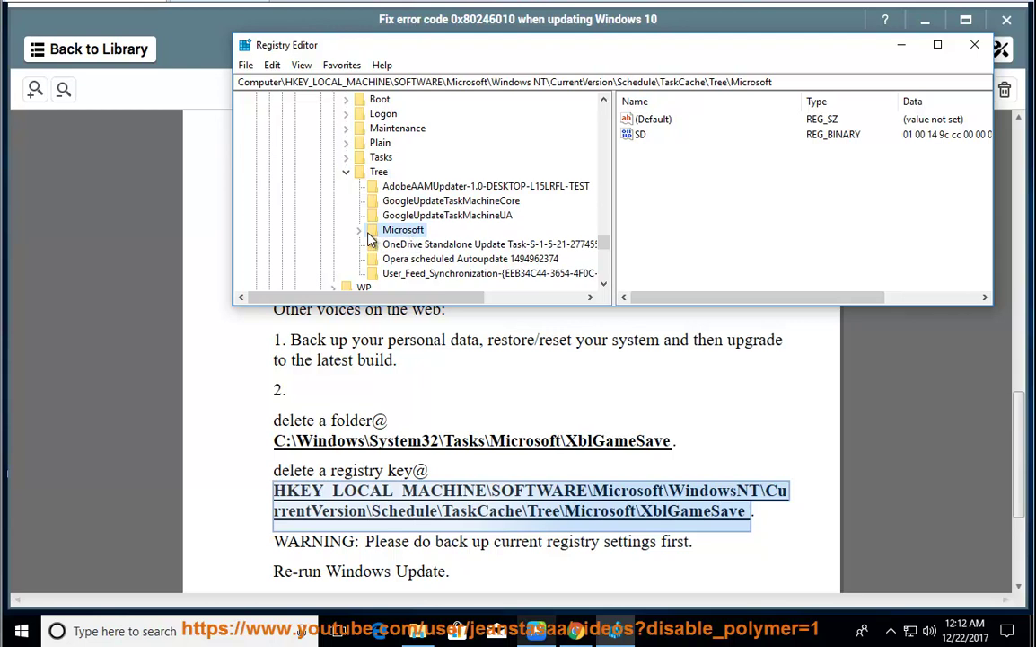
left_click(359, 230)
left_click(424, 259)
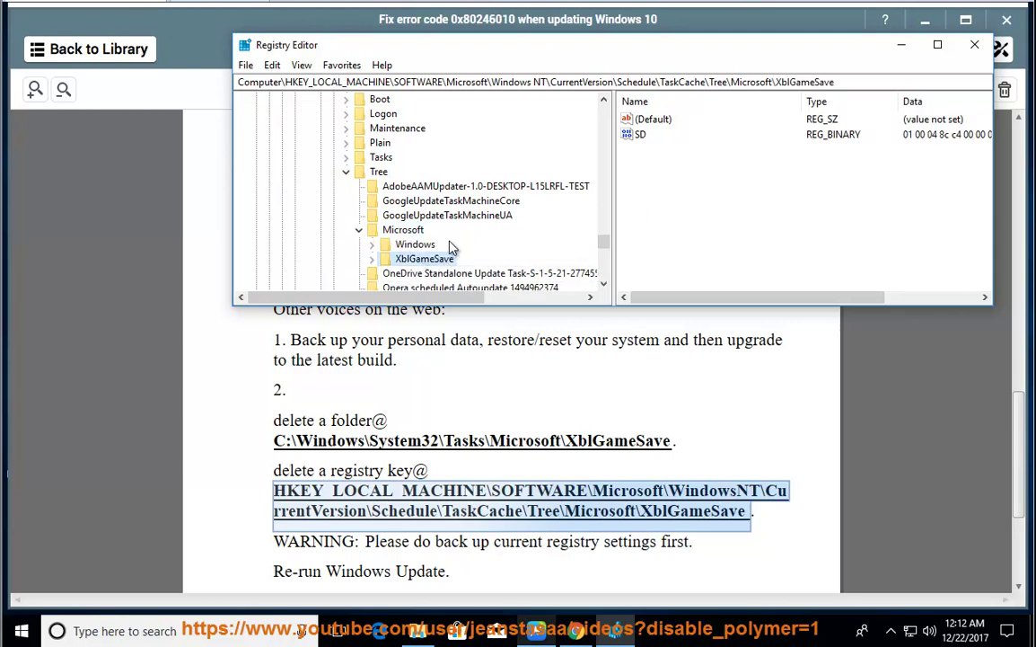
Request deletion of the XblGameSave registry key, decline the confirmation, and close Registry Editor.
right_click(415, 261)
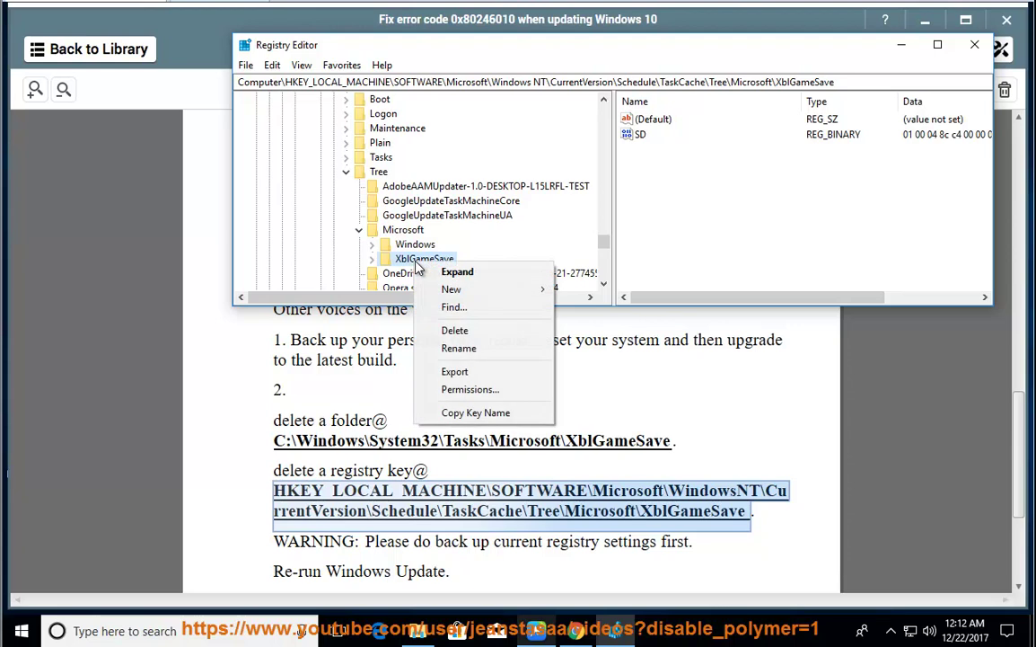
left_click(479, 338)
left_click_drag(489, 240, 754, 195)
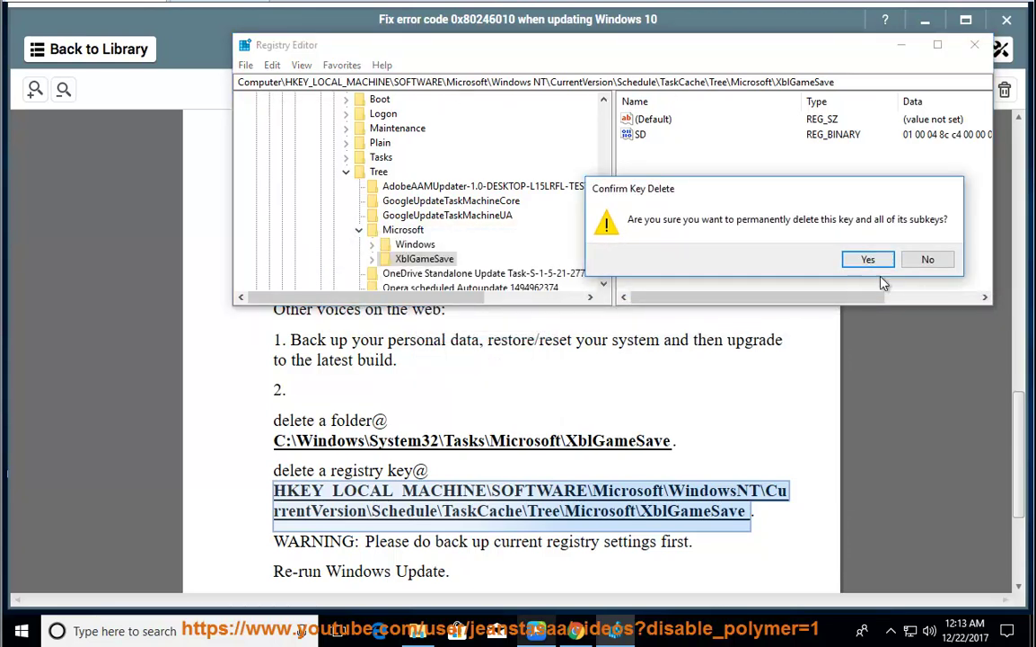
left_click(928, 260)
left_click(974, 44)
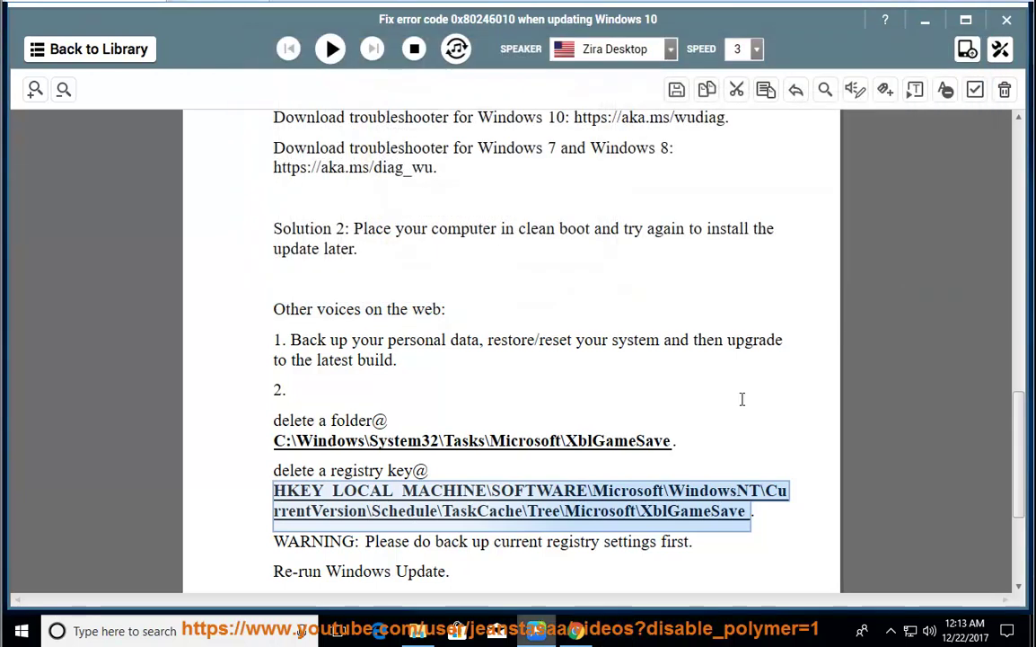
Clear the registry path selection in the notes and highlight the "back up" part of the registry settings warning.
left_click(754, 377)
left_click_drag(517, 544, 427, 548)
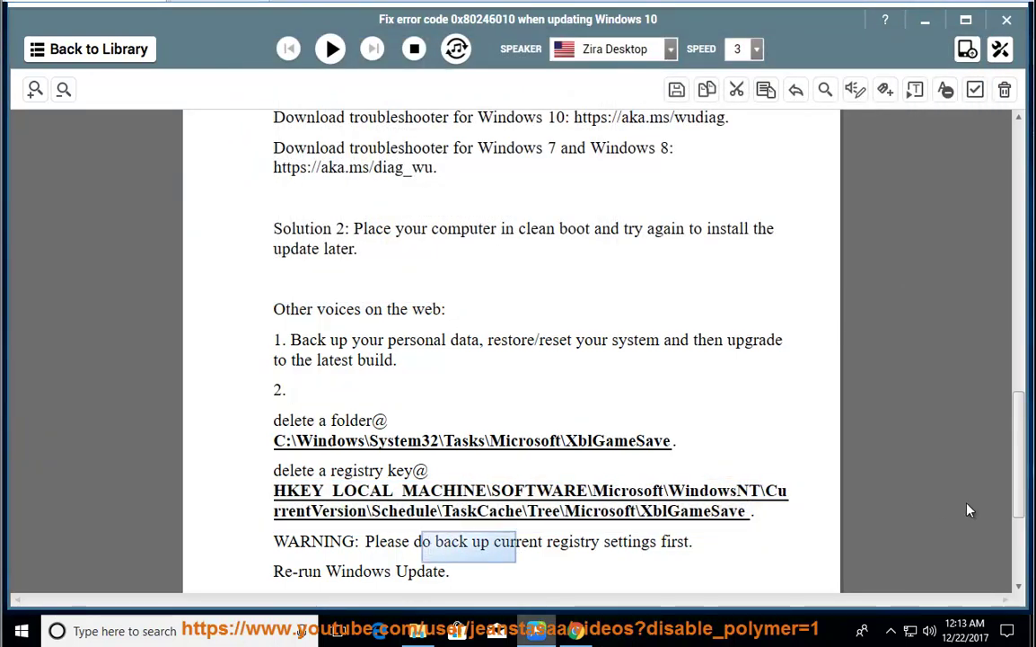